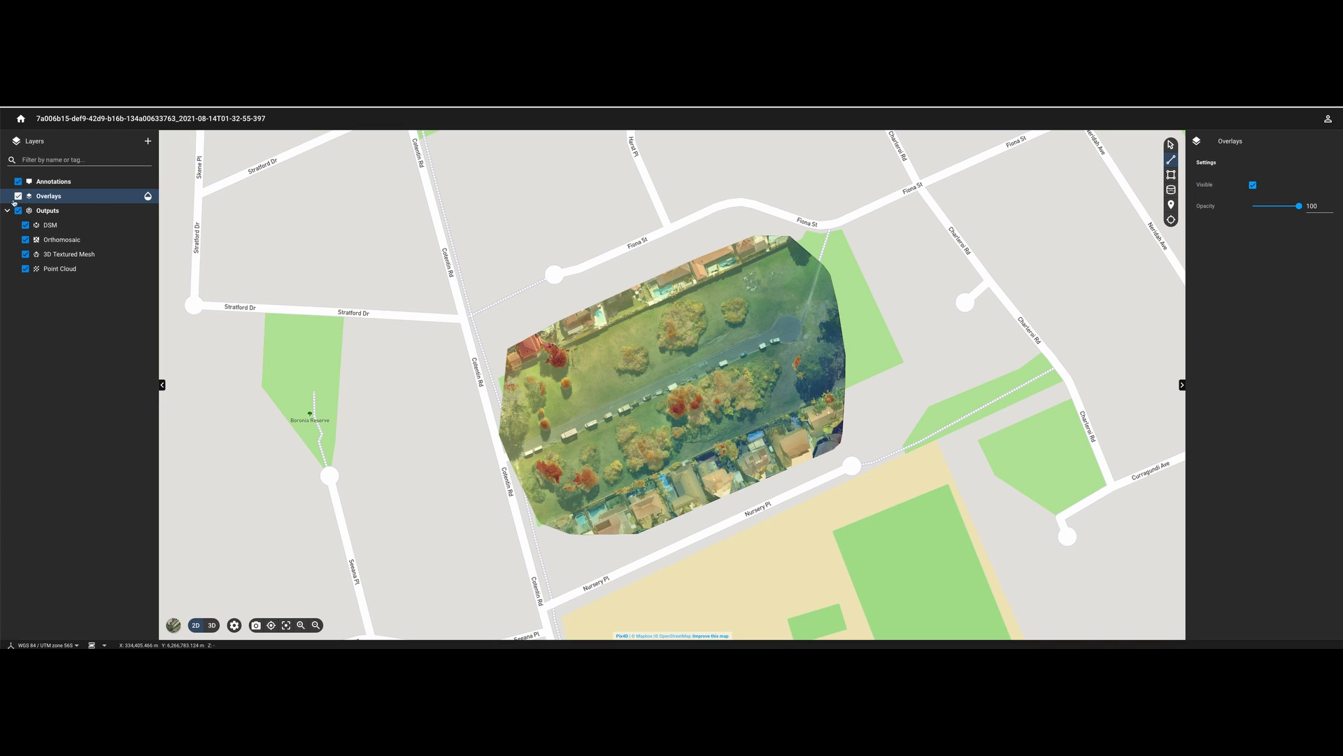
- Drag the Overlays opacity slider down to fade the overlay layer
mouse_move(148, 196)
left_click_drag(143, 195, 174, 198)
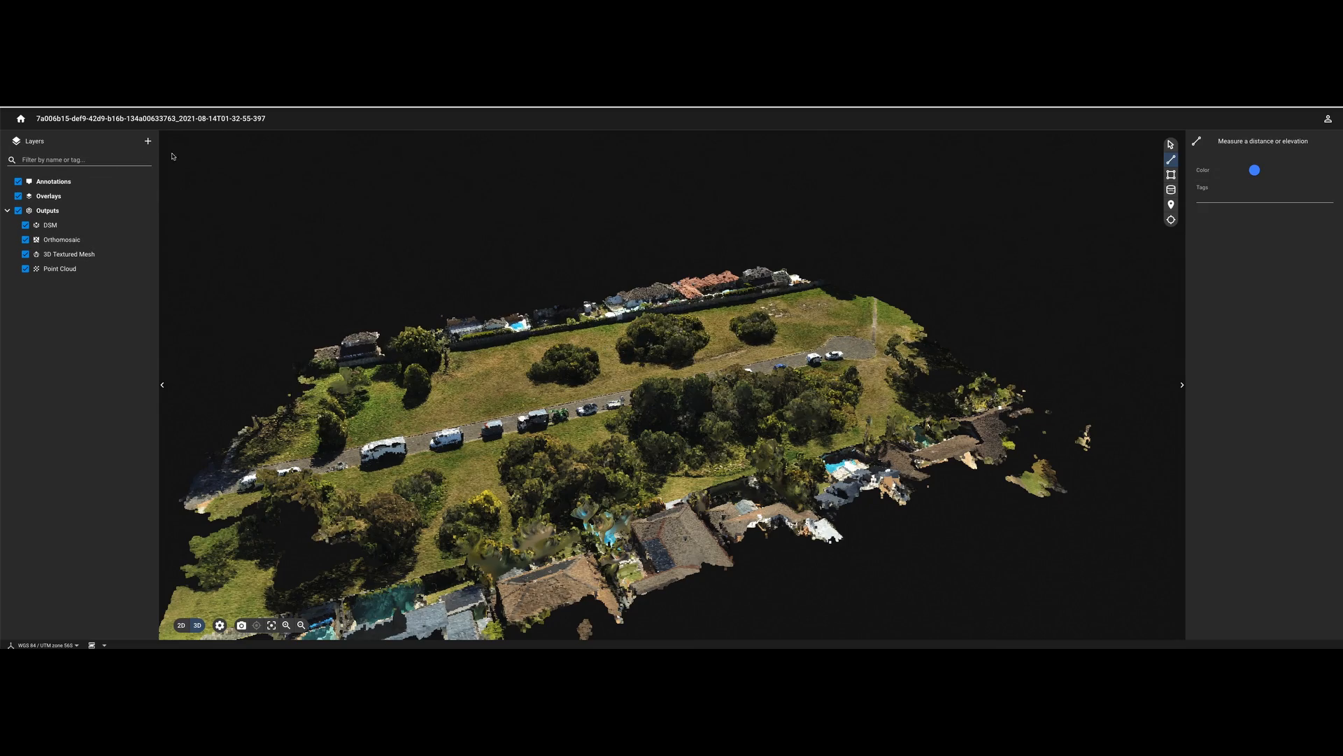
- Orbit the 3D park model to a near top-down oblique view and choose the area measurement tool
left_click(49, 196)
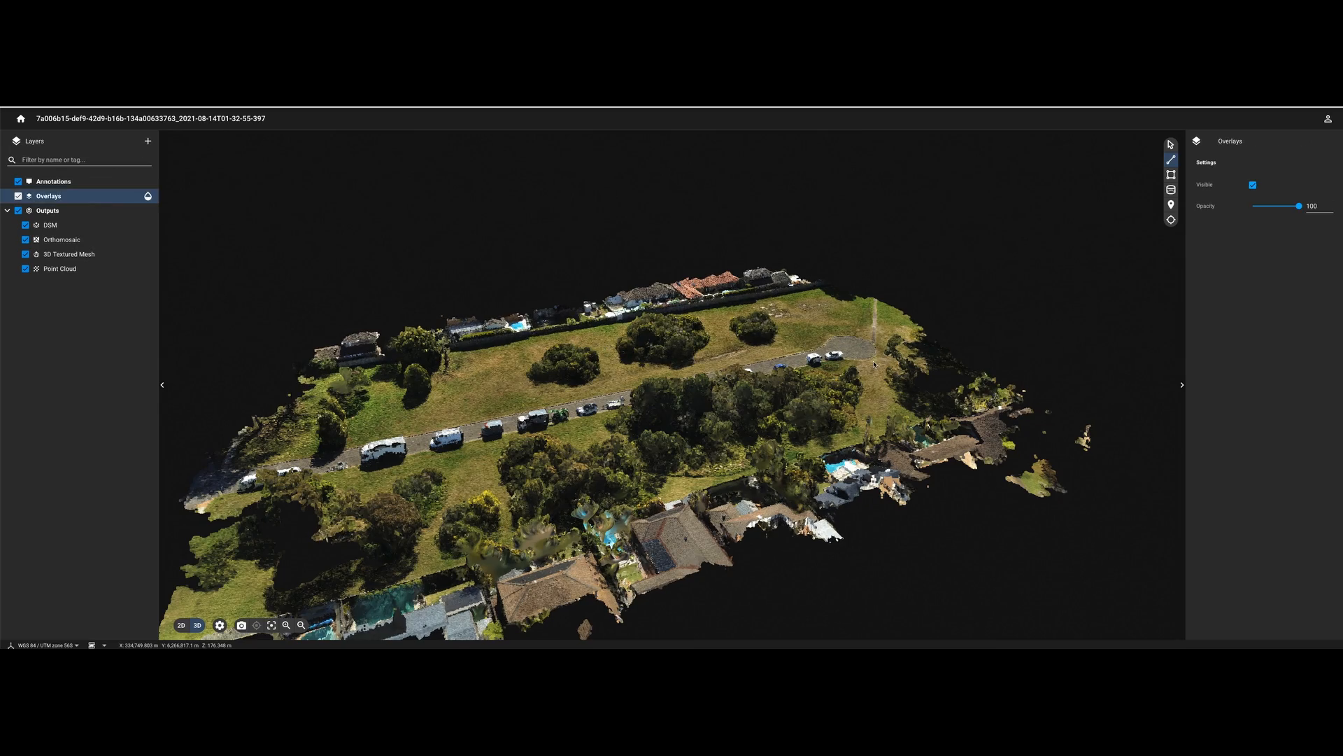
left_click_drag(874, 364, 976, 338)
right_click_drag(806, 339, 594, 389)
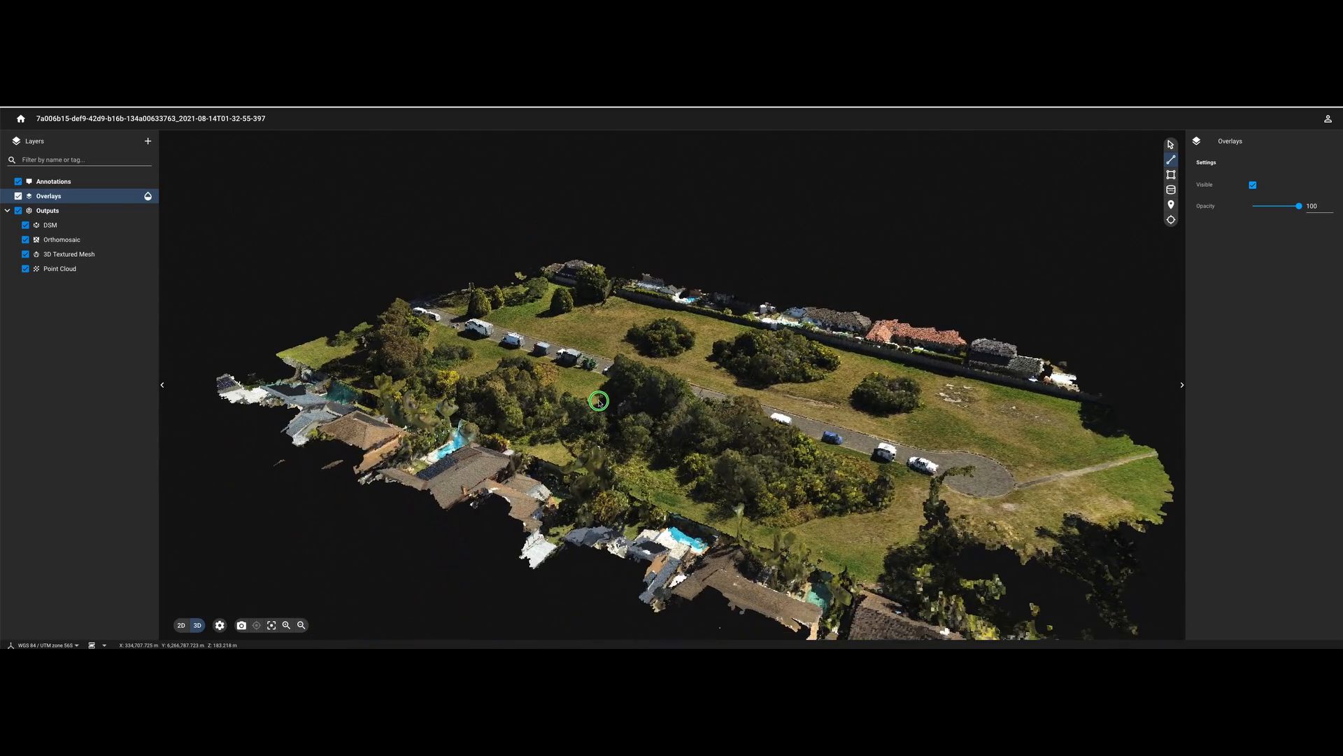
right_click_drag(815, 445, 412, 351)
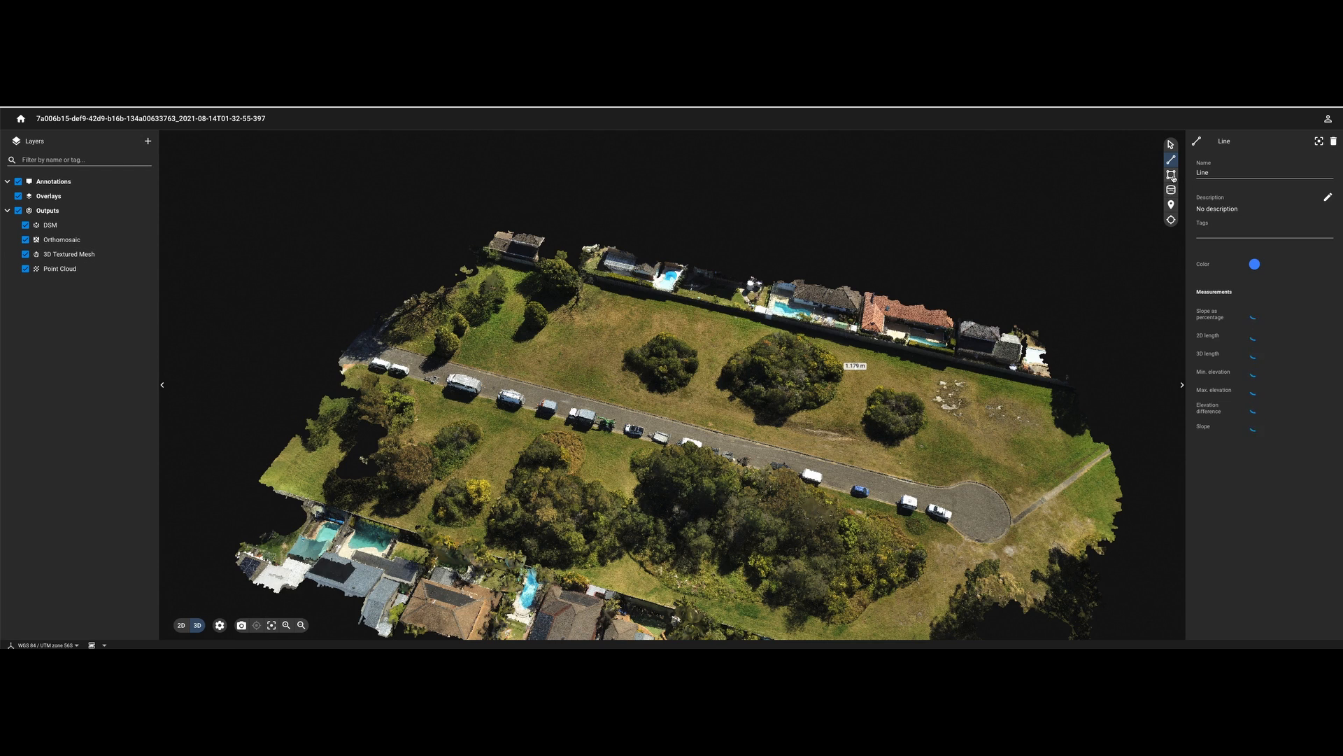
left_click(1171, 175)
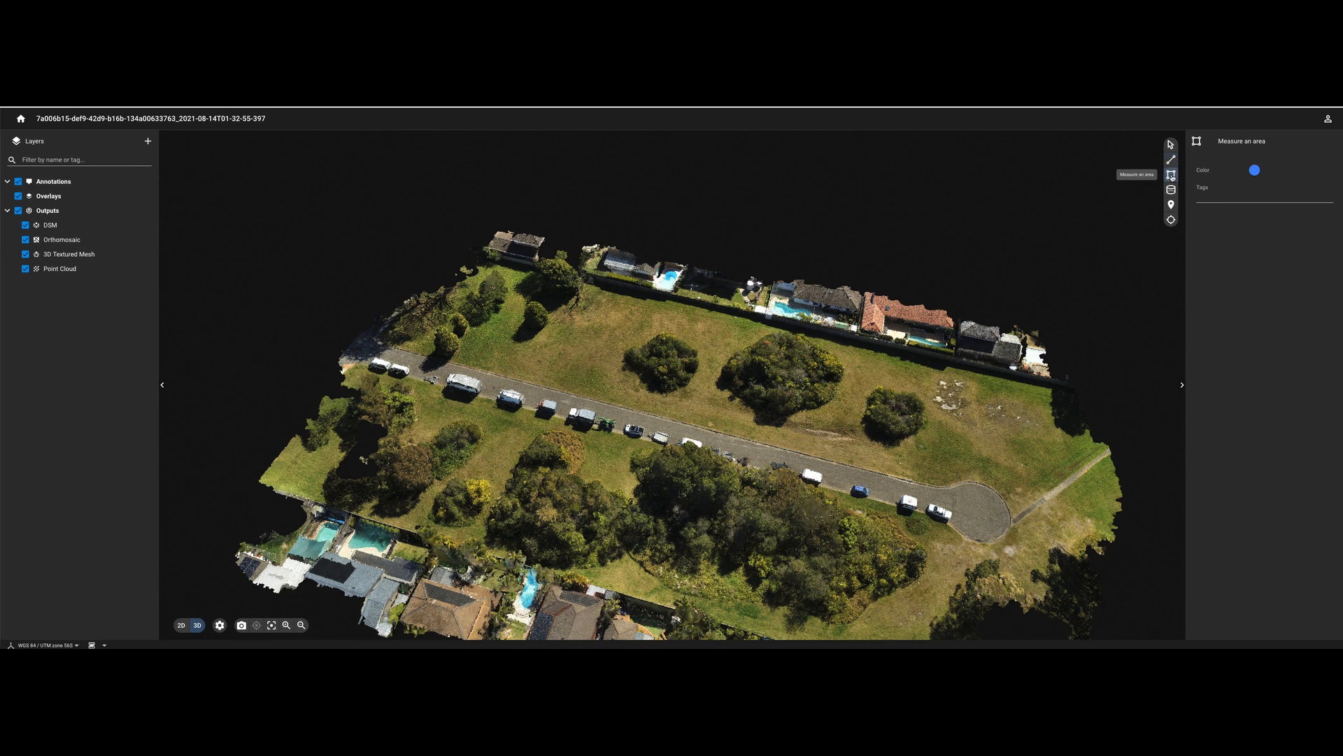
- Outline a four-corner polygon on the grass north of the road, measuring 965.943 m²
left_click(595, 291)
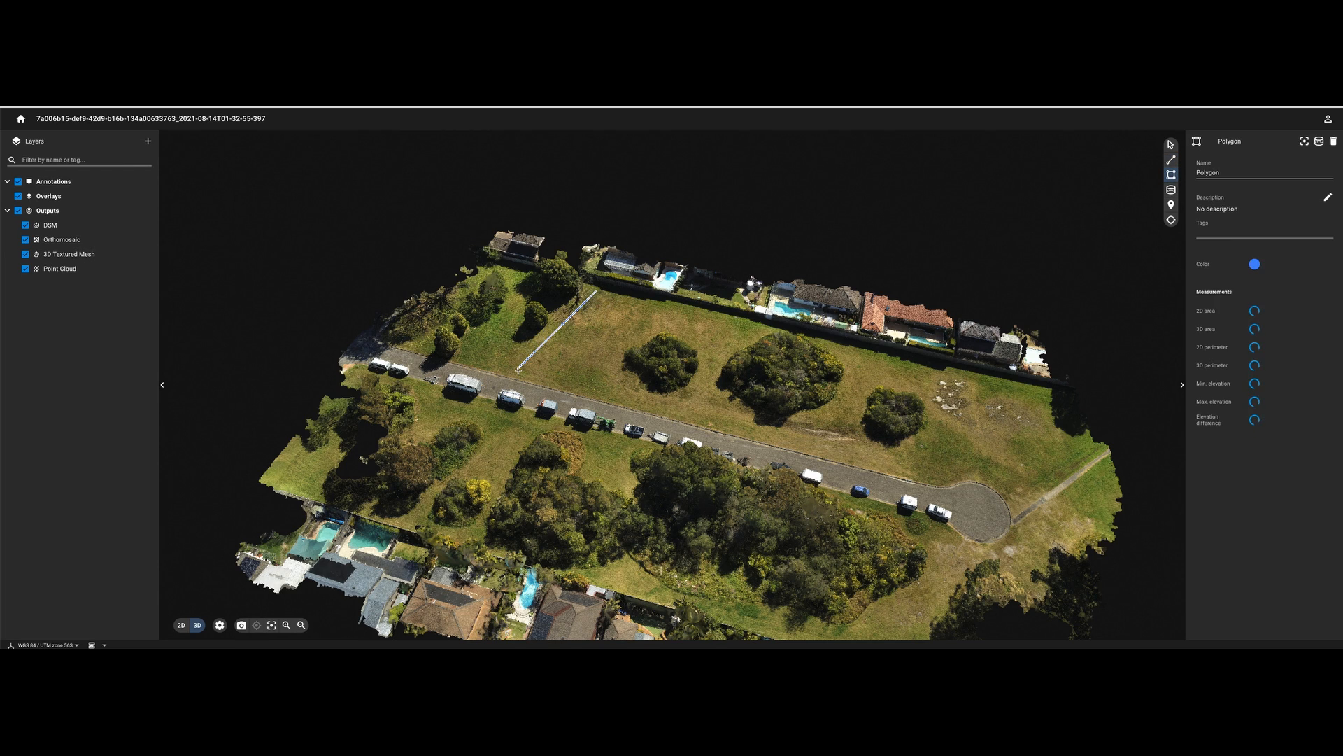
left_click(510, 378)
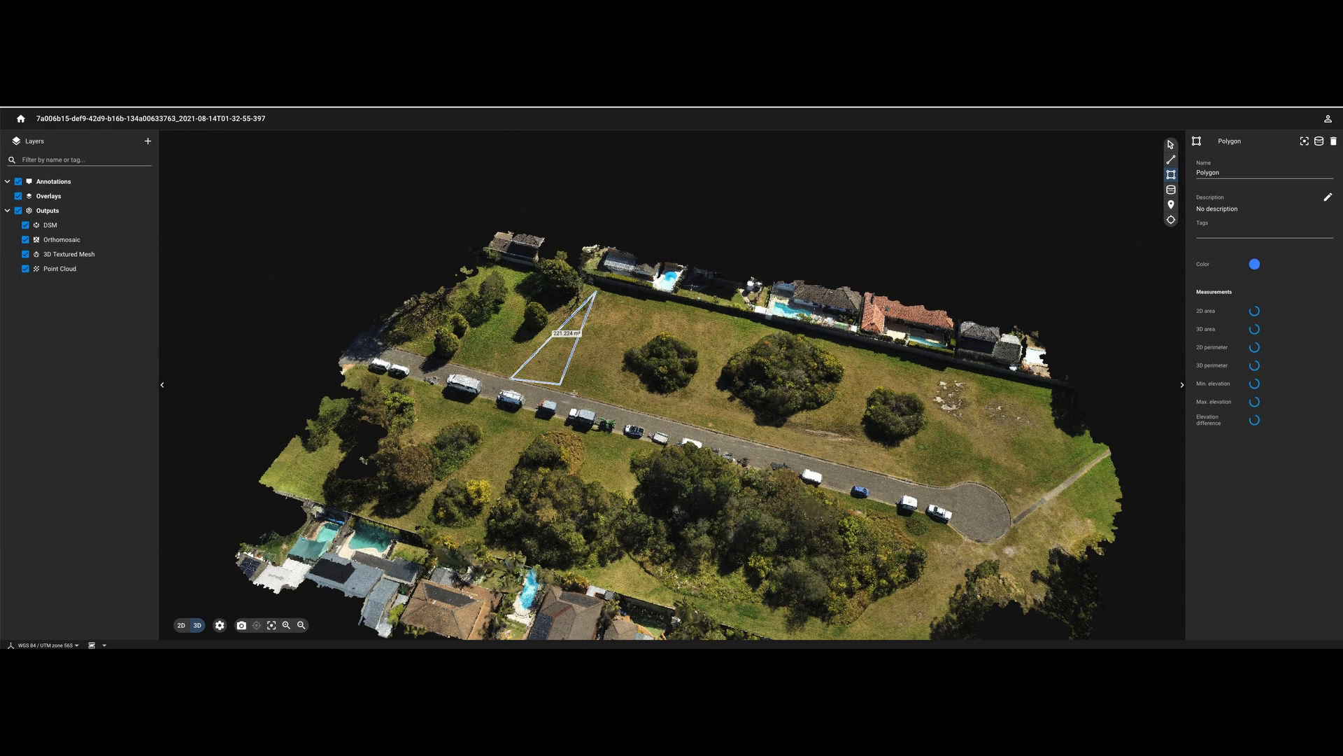
left_click(623, 408)
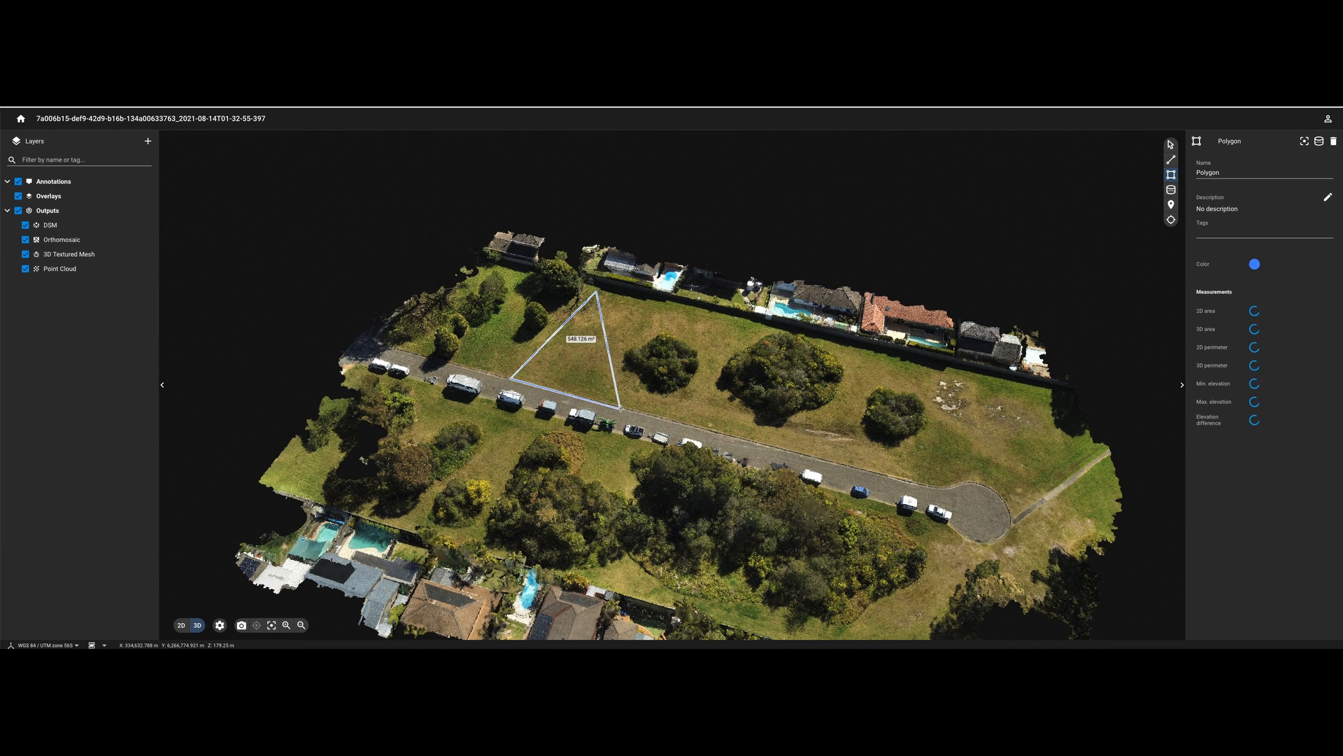
double_click(673, 303)
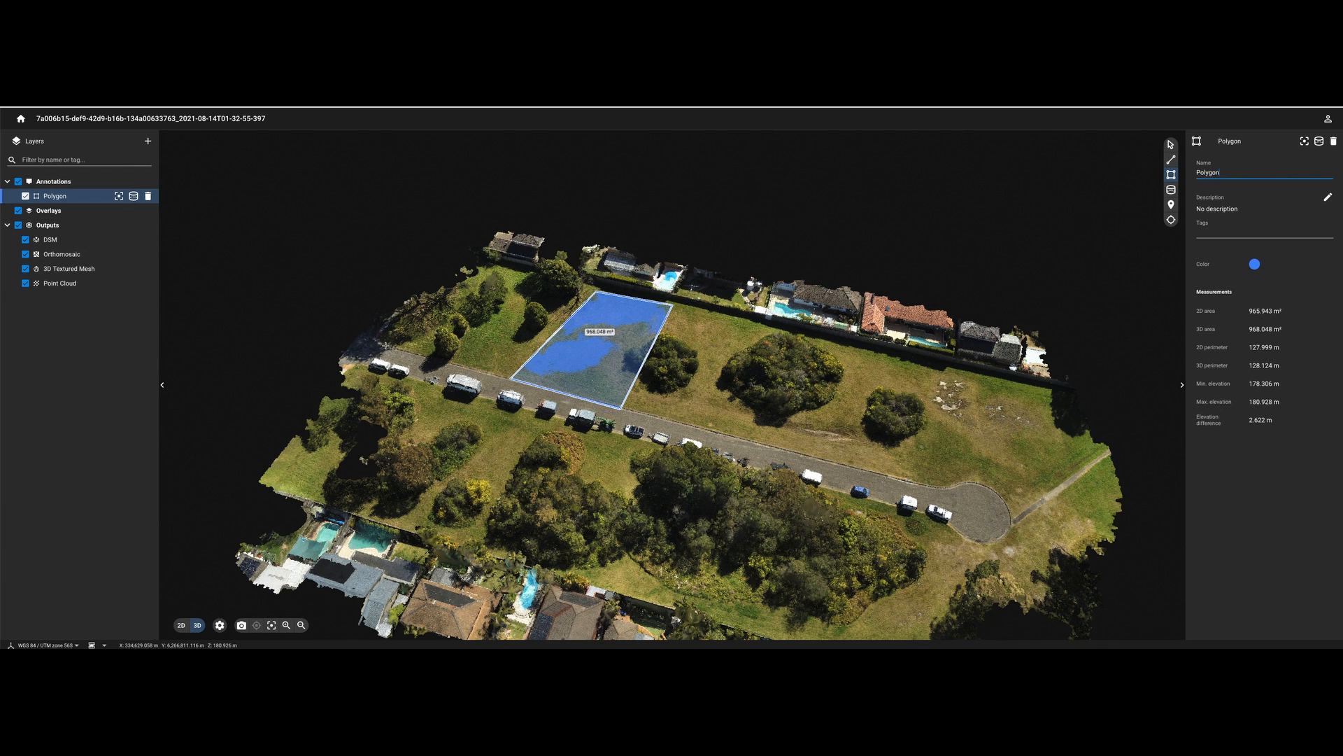
- Trace Polygon 2 around the road and cul-de-sac edge, giving 1,421.22 m² in 2D
left_click(371, 340)
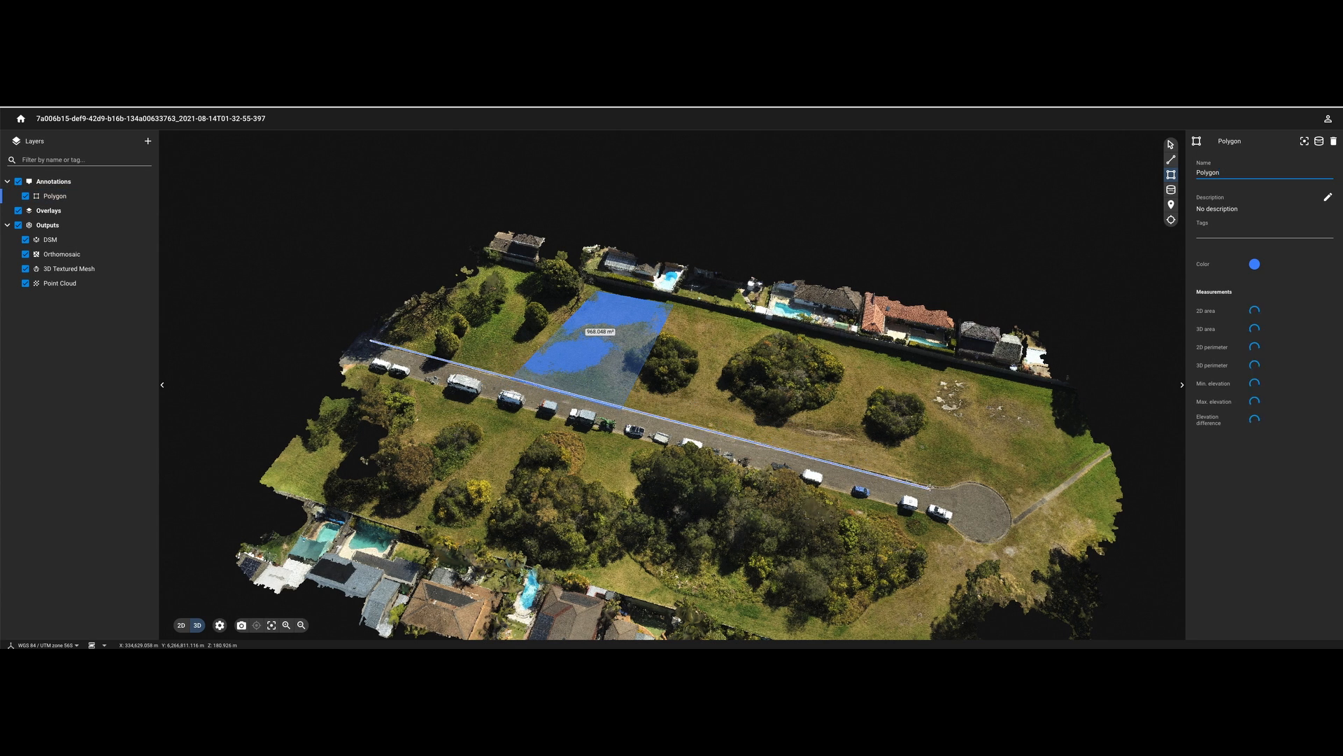
left_click(965, 483)
left_click(979, 483)
left_click(994, 490)
left_click(1005, 499)
left_click(1012, 520)
left_click(1011, 533)
left_click(992, 545)
left_click(965, 538)
left_click(948, 519)
left_click(354, 362)
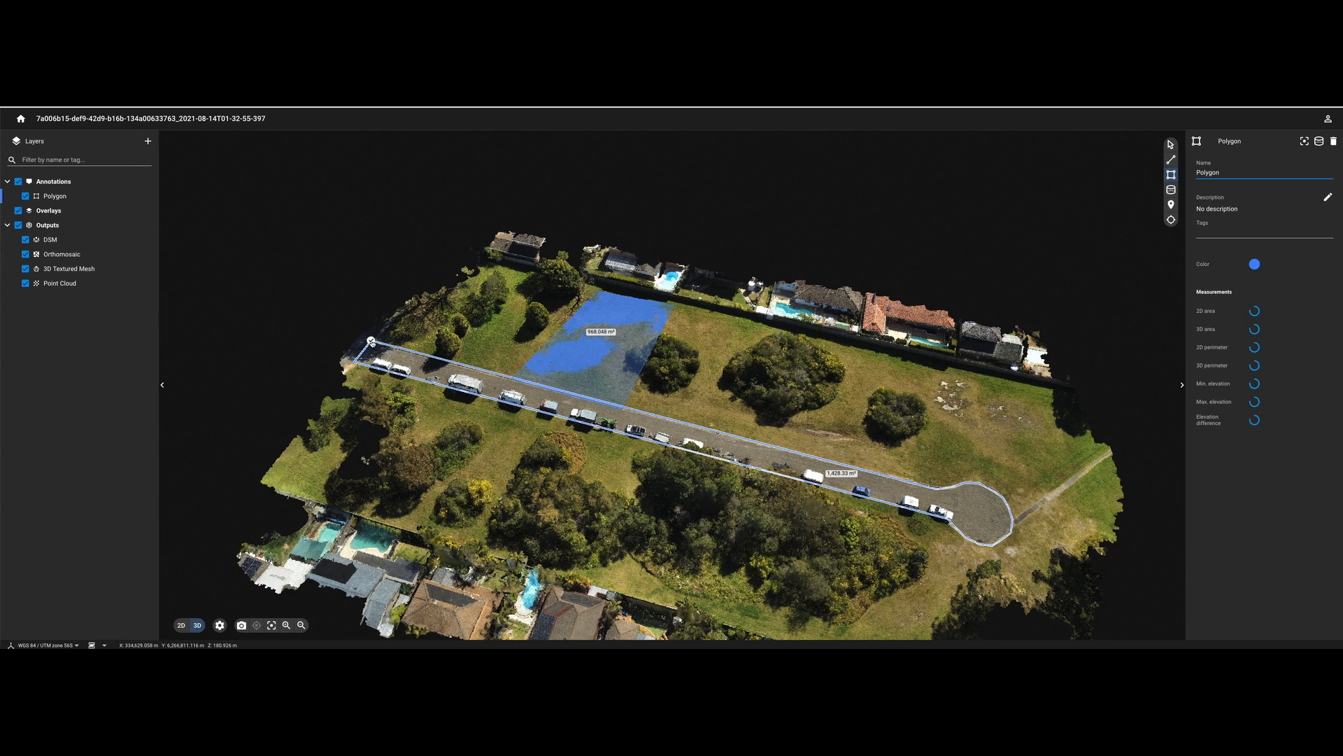
left_click(371, 341)
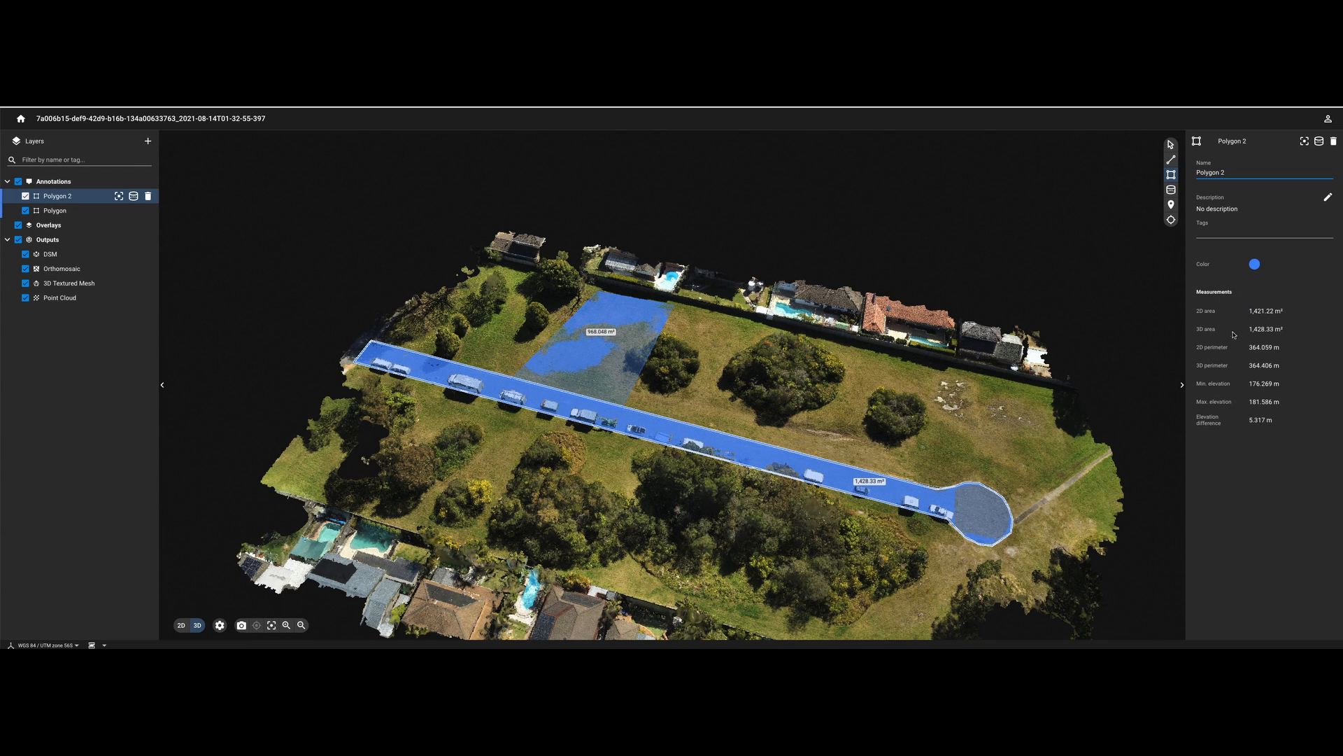
- Select the road polygon's perimeter, area and elevation difference readings, then start a volume measurement
left_click_drag(1249, 347, 1280, 347)
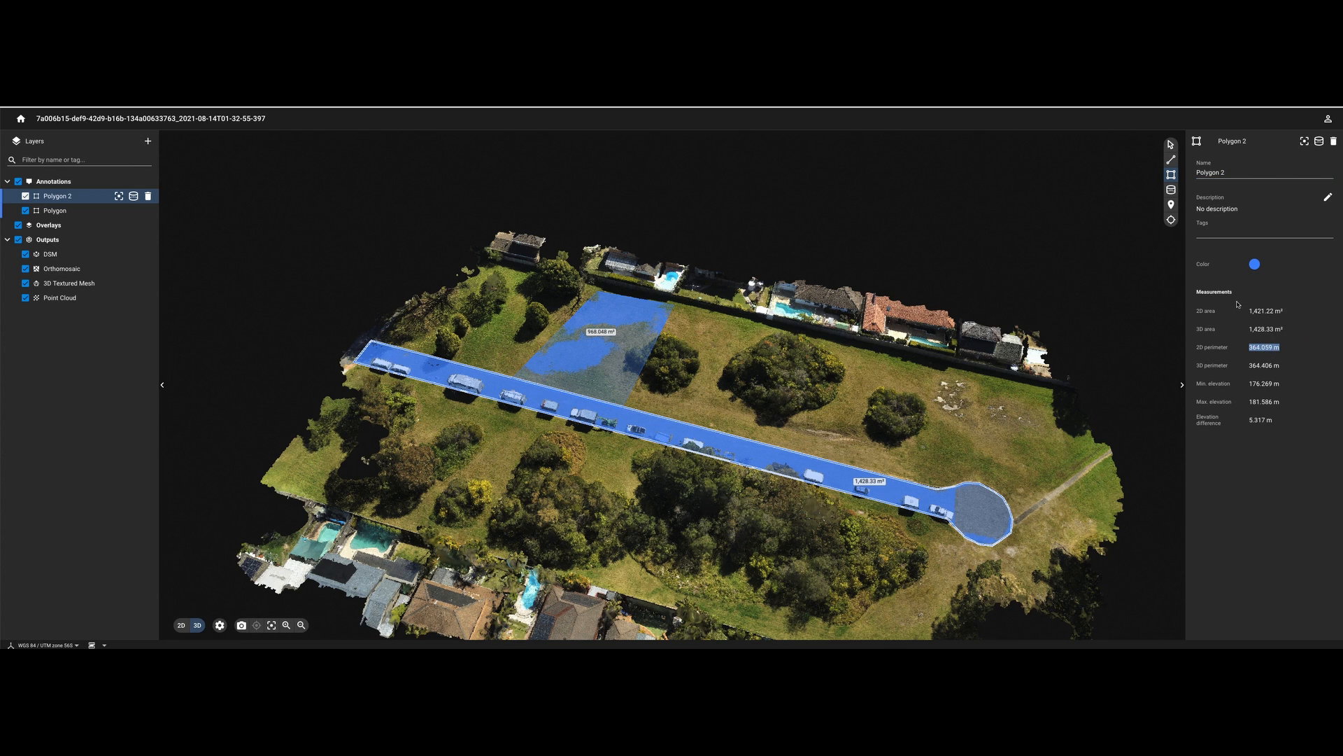
left_click_drag(1259, 310, 1293, 311)
mouse_move(1248, 420)
left_mouse_down()
mouse_move(1284, 422)
mouse_move(1273, 423)
left_mouse_up()
left_click(1319, 140)
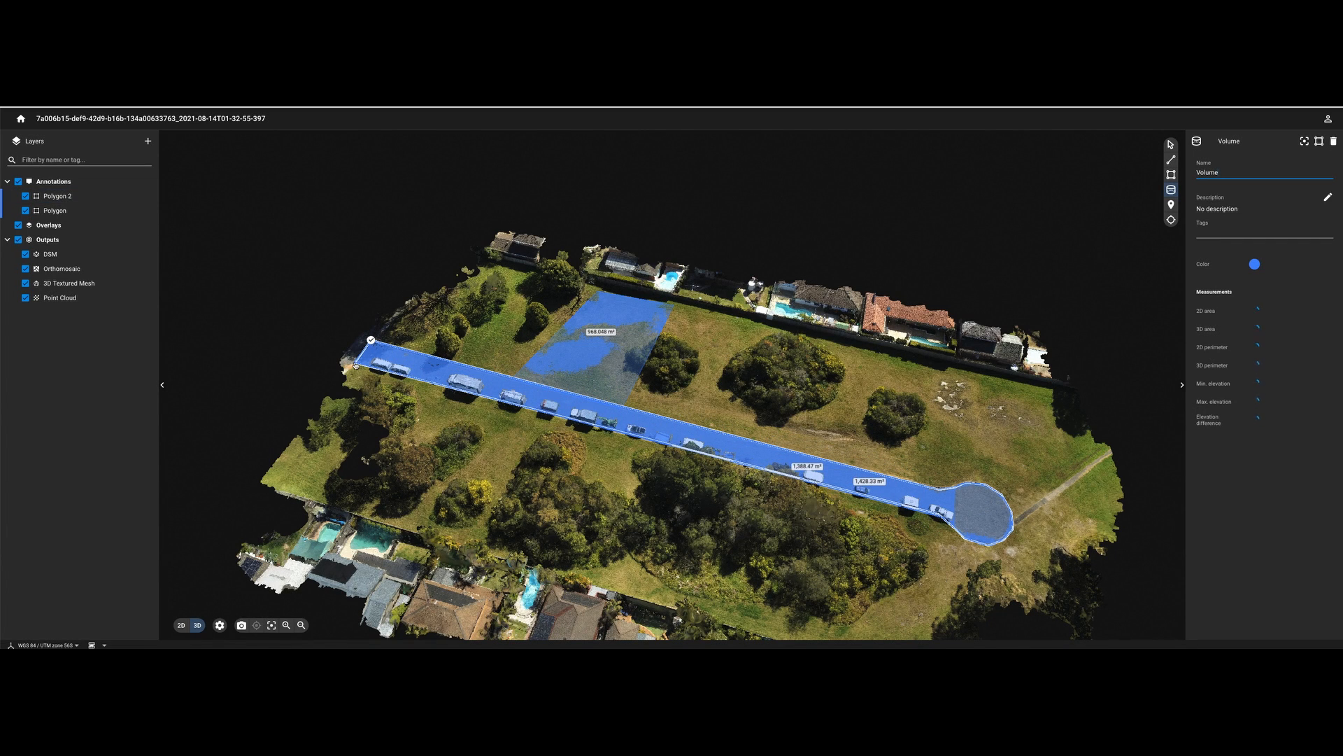
- Close the volume outline over the road and calculate cut/fill against the Lowest base, giving 2,844.24 m³
left_click(371, 341)
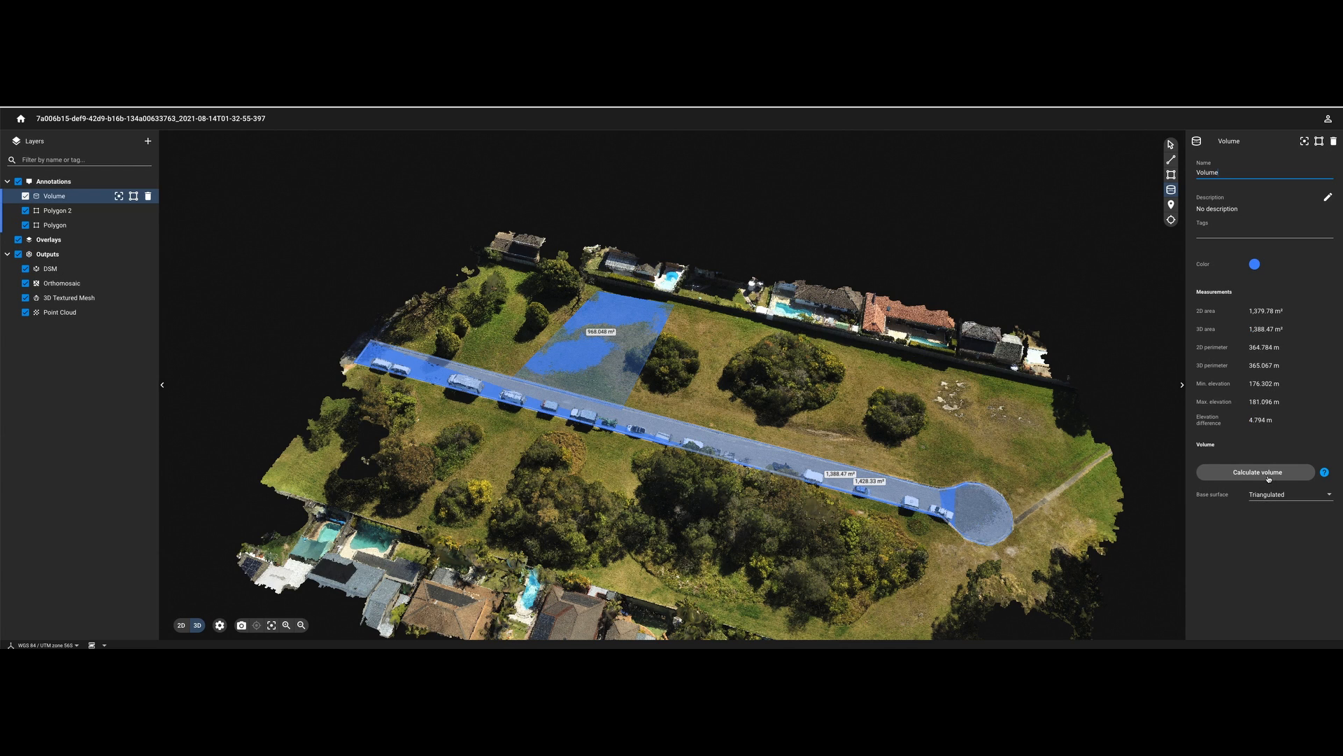
left_click(1322, 496)
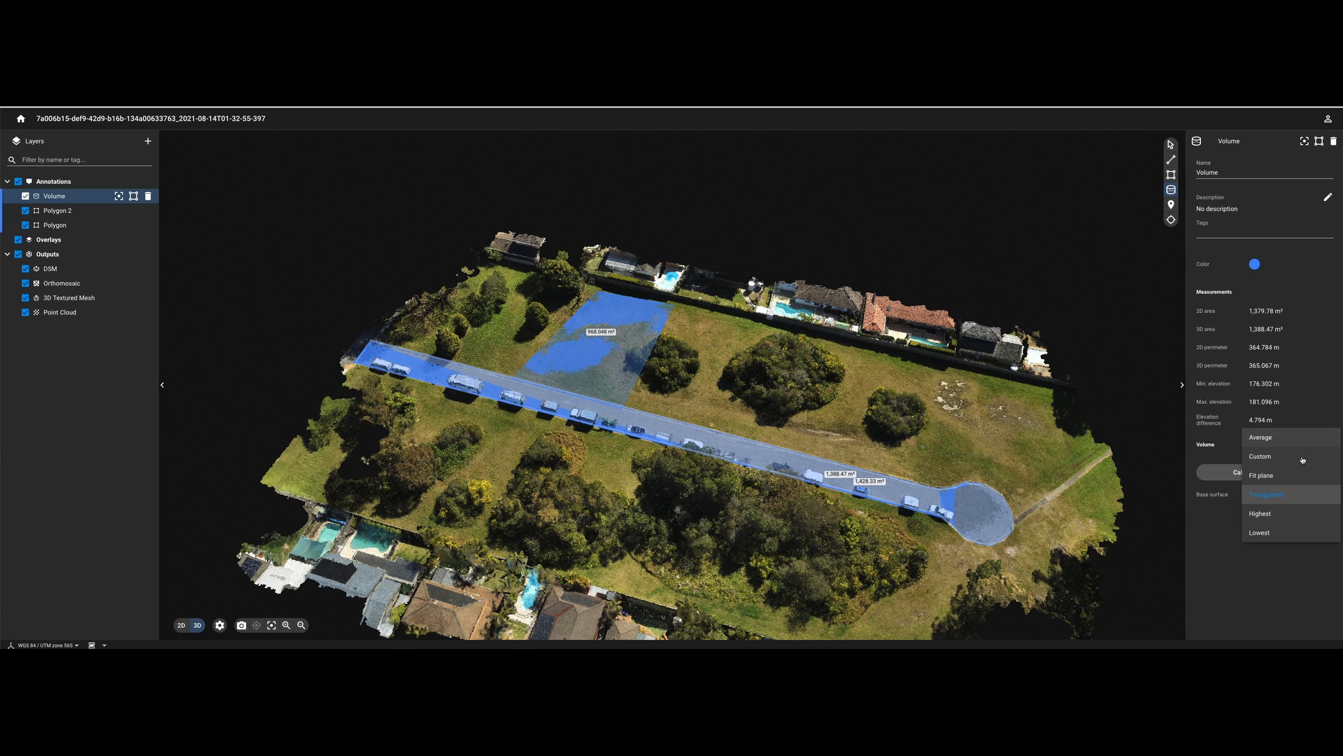
left_click(1279, 536)
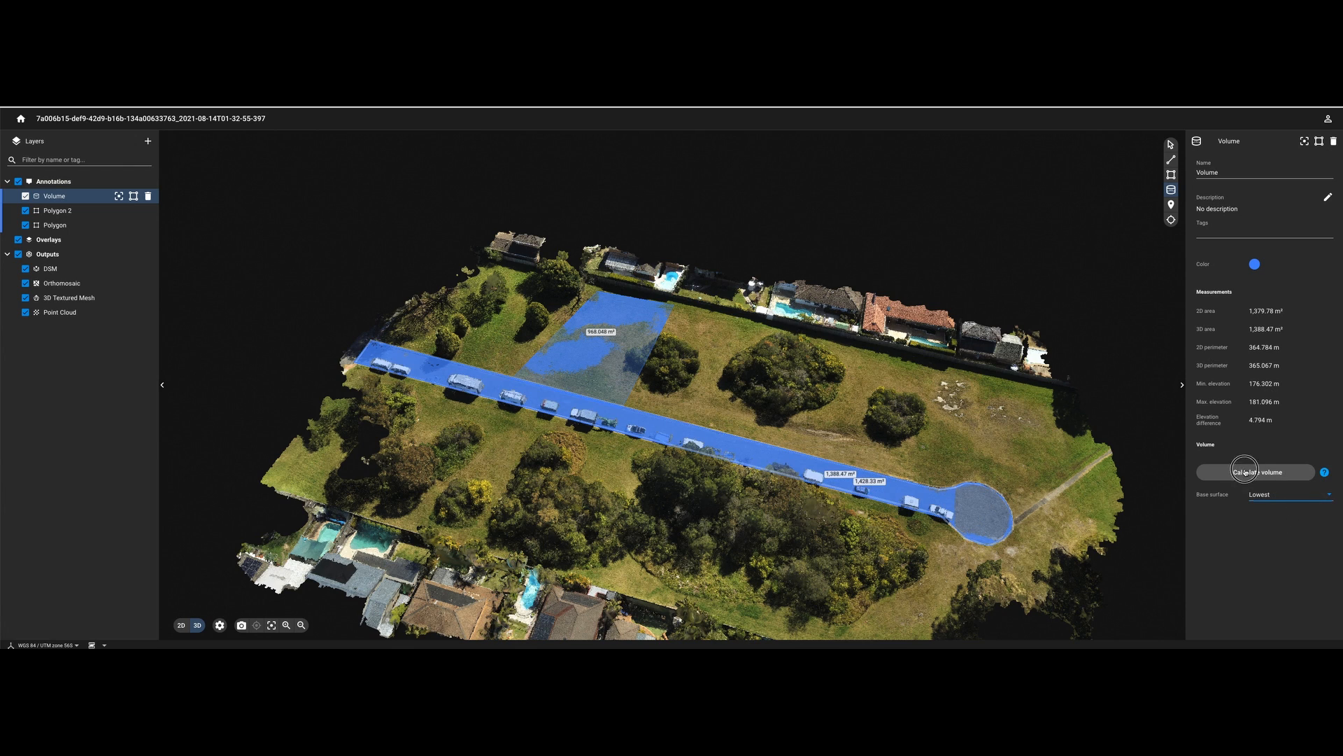
left_click(1246, 479)
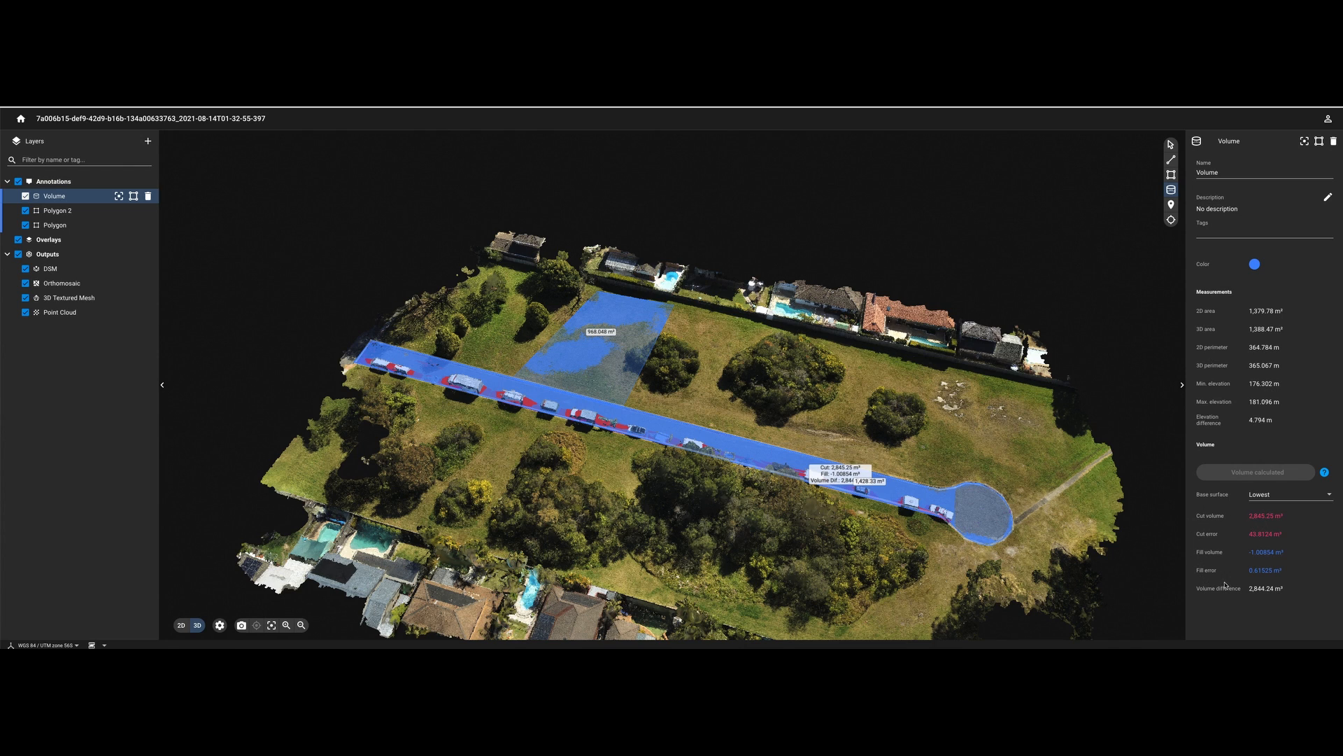
- Recalculate the road volume with an Average base, then a Highest base (-3,791.46 m³ difference)
left_click(1311, 500)
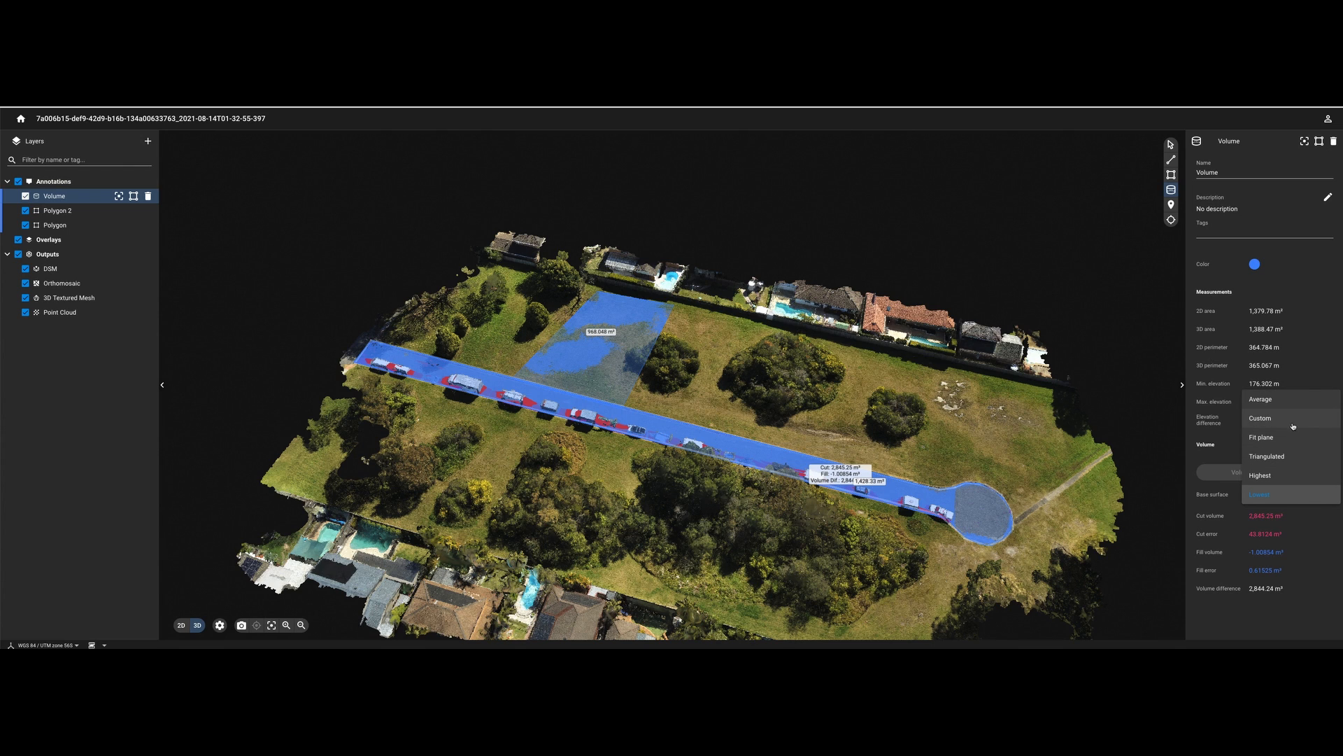
left_click(1285, 400)
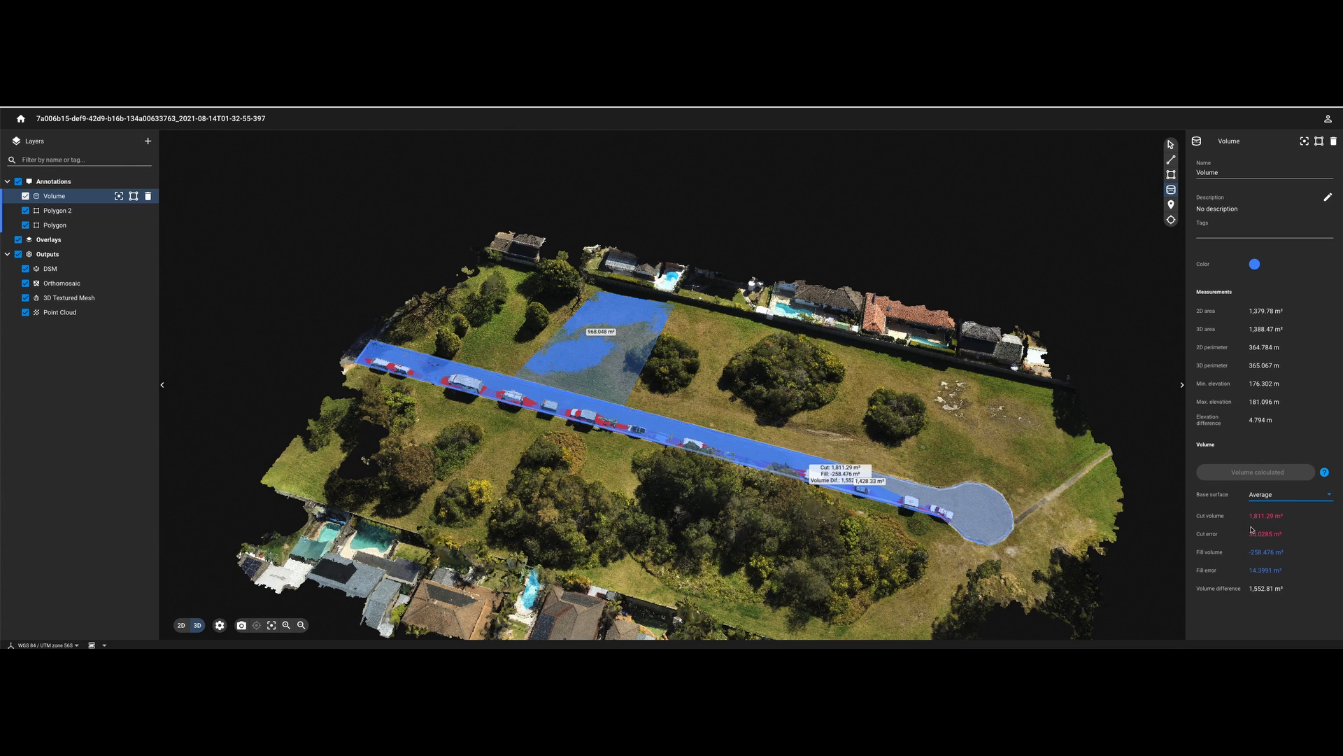
left_click(1326, 499)
left_click(1267, 570)
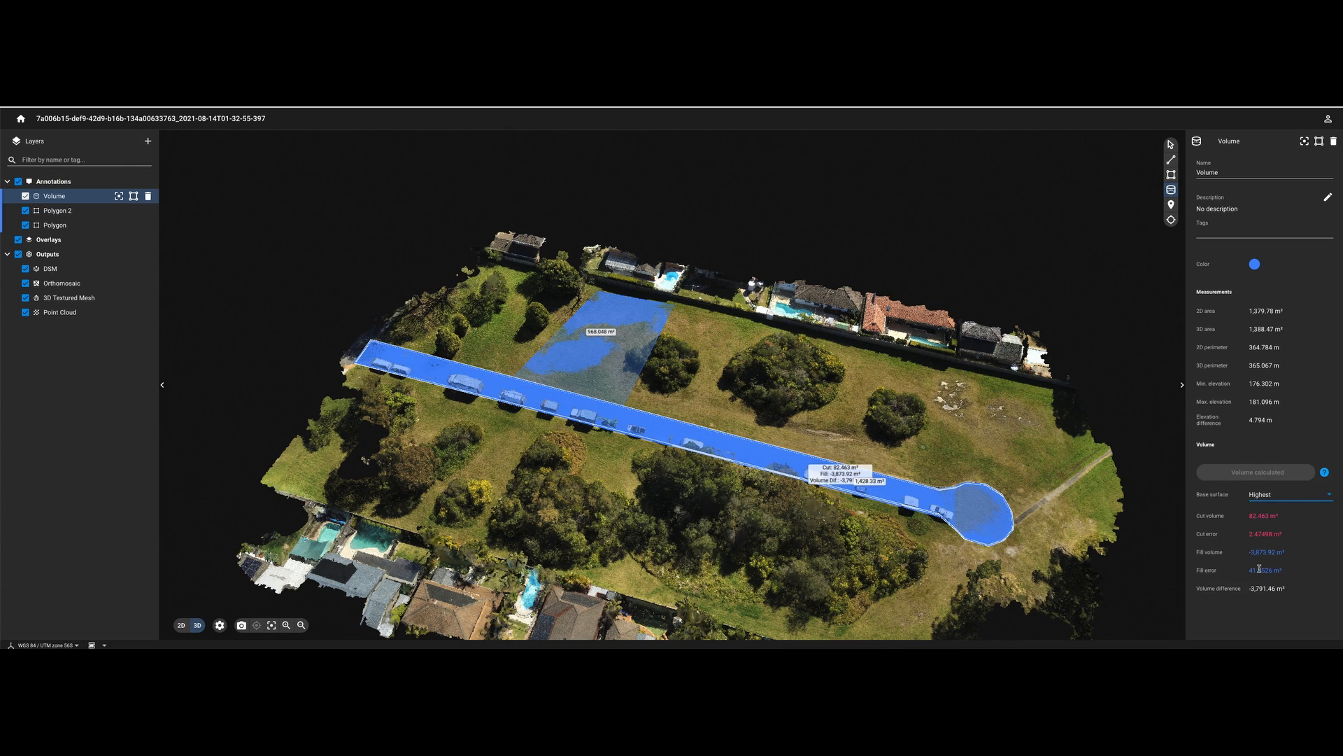
- Orbit, tilt and zoom the 3D view to inspect the road's cut and fill colouring
scroll(435, 371, "up", 8)
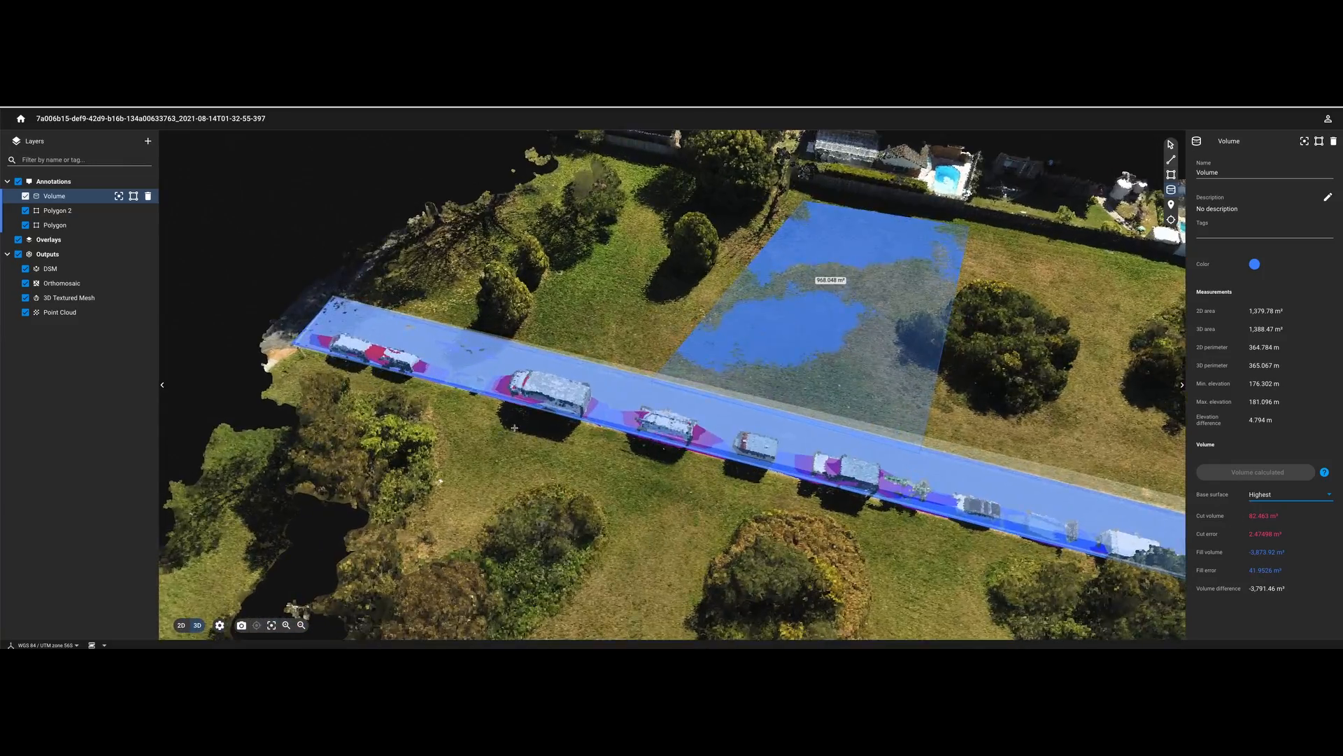
left_click_drag(580, 400, 584, 359)
scroll(630, 364, "up", 8)
left_click_drag(682, 360, 693, 437)
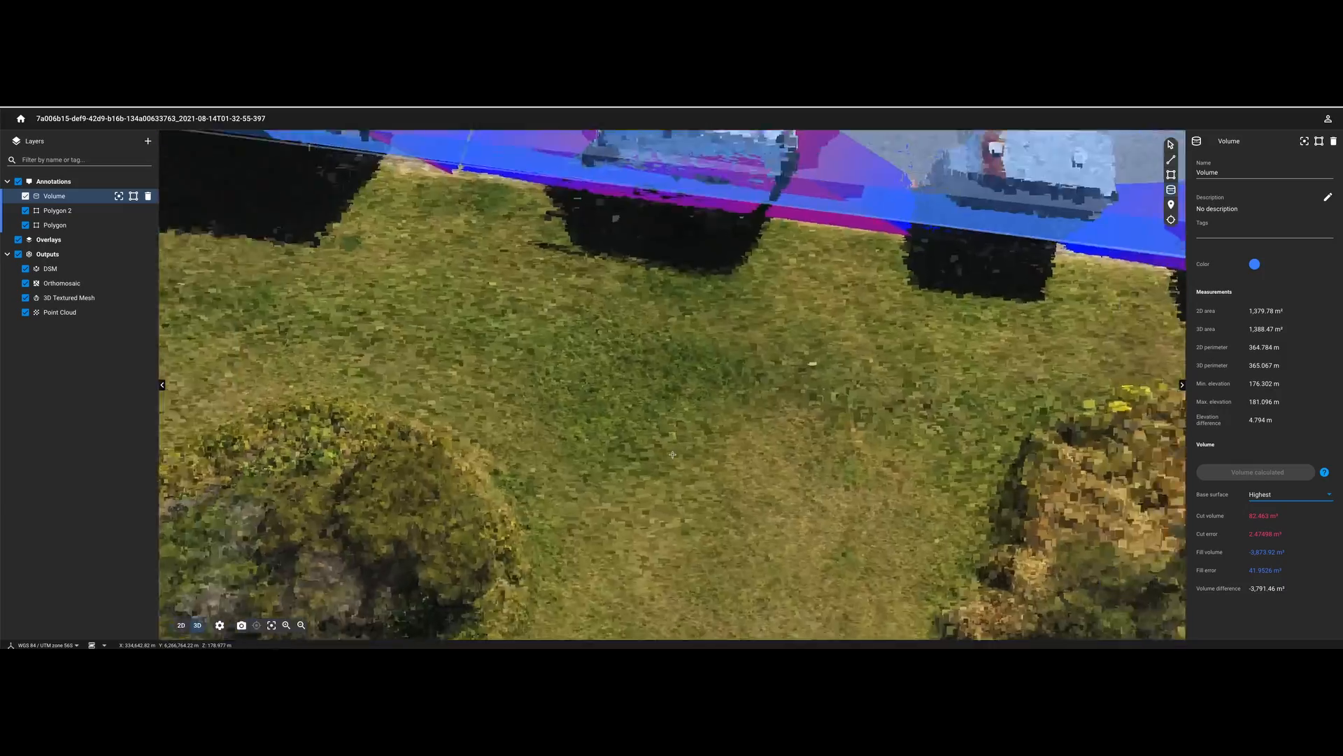
scroll(728, 420, "down", 5)
left_click_drag(944, 413, 850, 418)
left_click_drag(647, 427, 502, 433)
left_click_drag(443, 477, 864, 591)
scroll(805, 622, "down", 5)
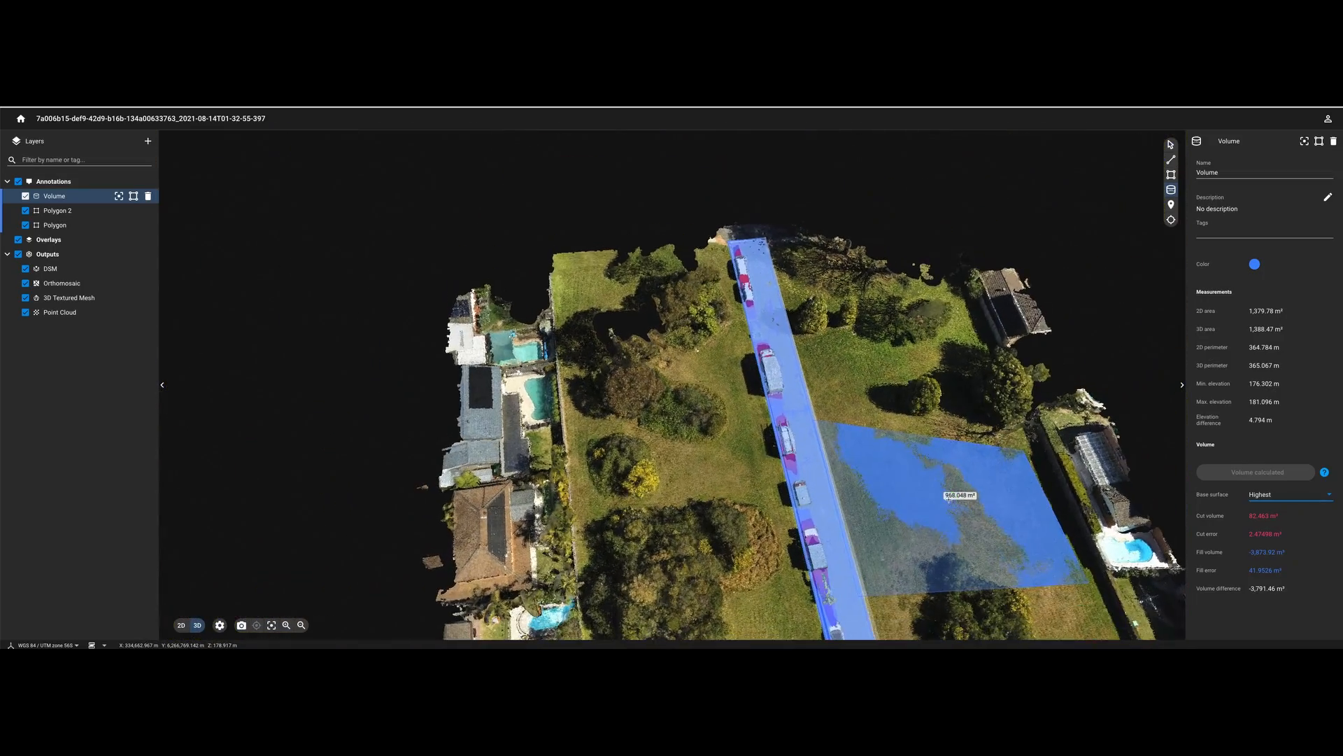
left_click_drag(796, 617, 901, 624)
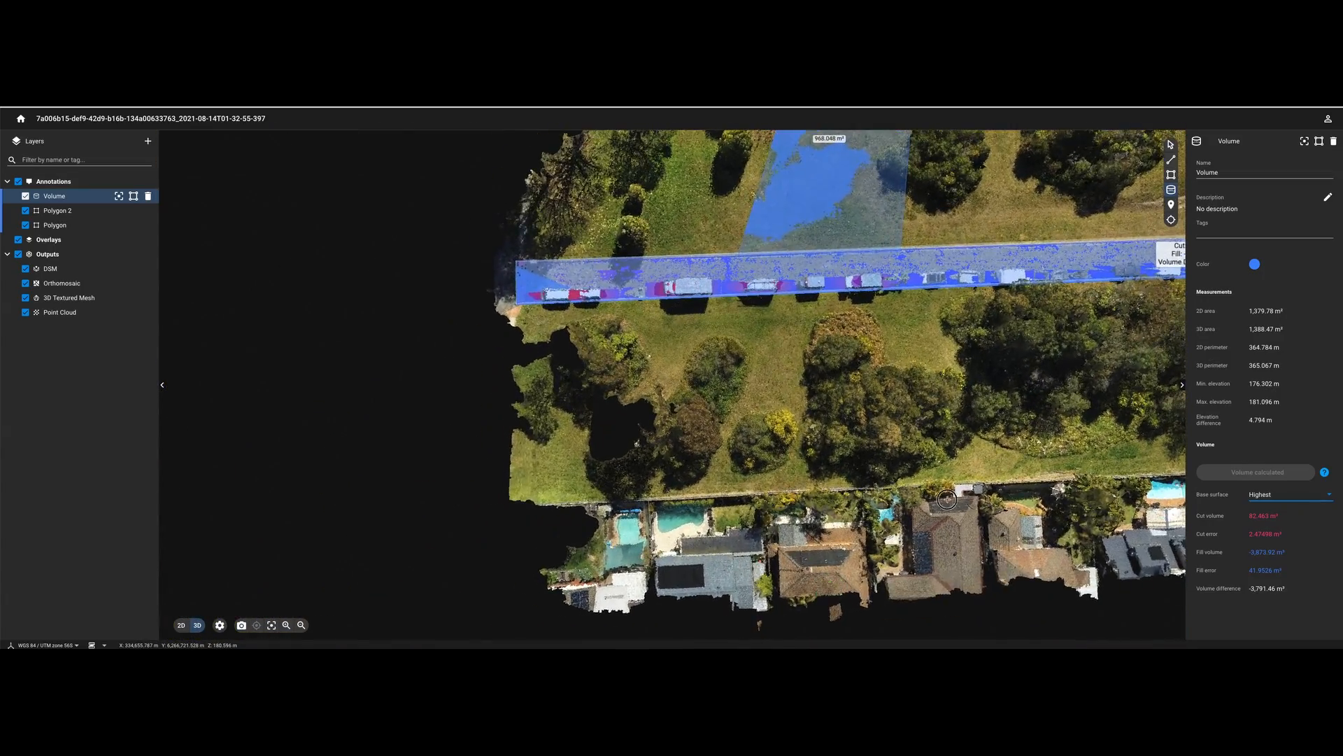
right_click_drag(1154, 406, 925, 466)
scroll(924, 467, "down", 3)
- Measure a distance line from the road's west end to its east end
left_click(1171, 159)
left_click(364, 355)
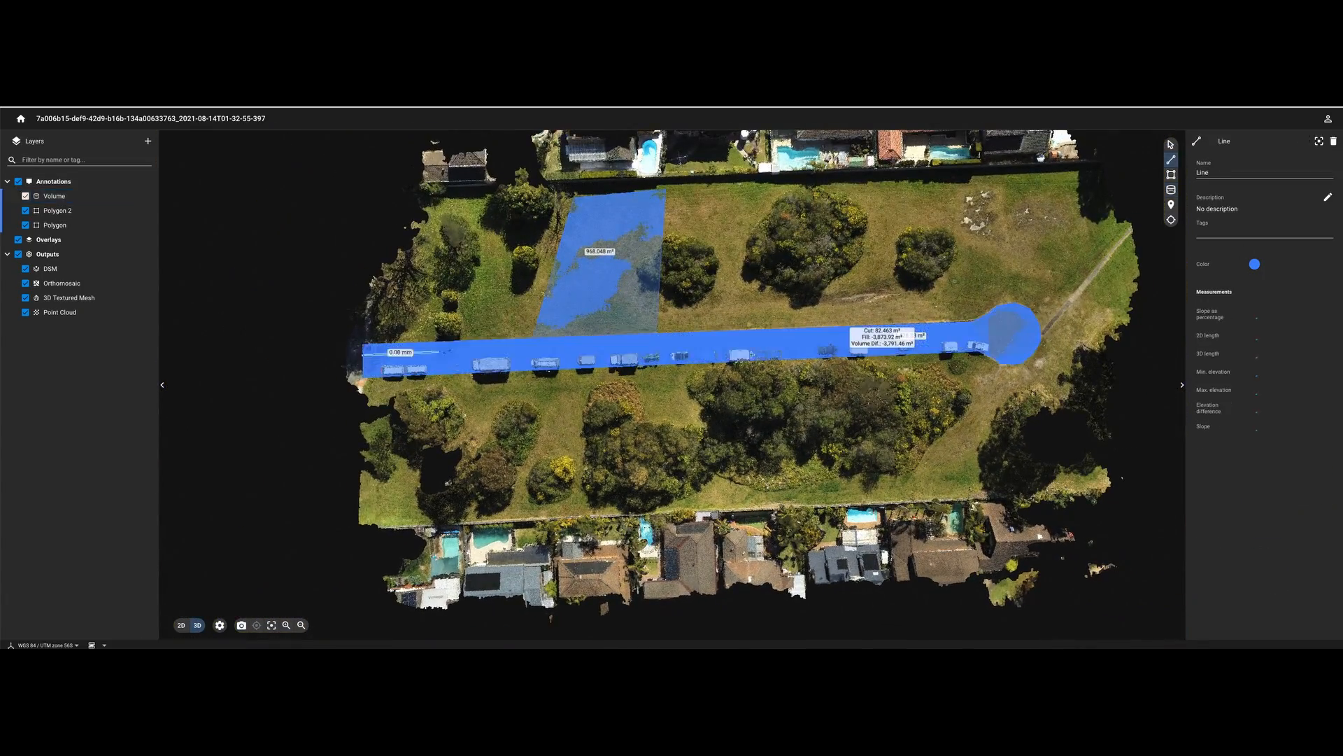
left_click(1040, 333)
right_click(1064, 471)
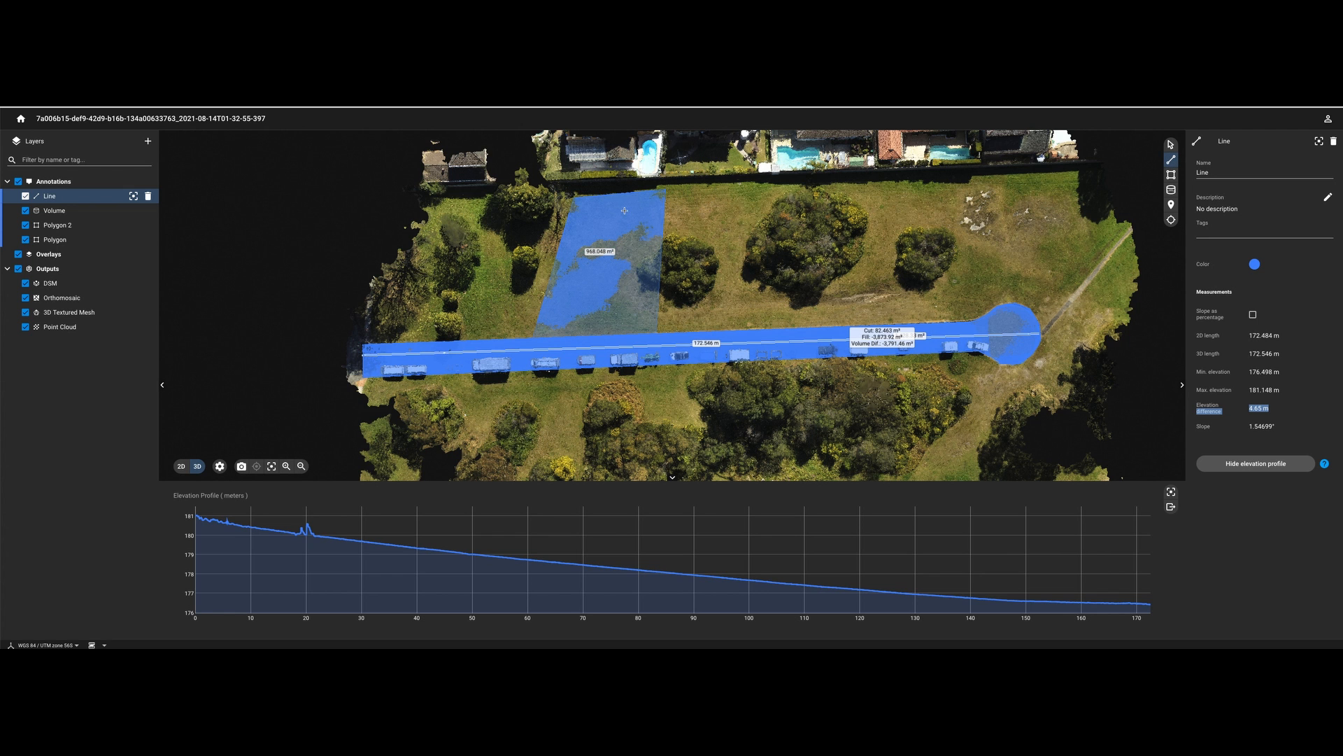
- Draw Line 2 (about 36.5 m) across the grass field and generate its elevation profile
mouse_move(622, 195)
left_mouse_down()
mouse_move(599, 294)
mouse_move(631, 192)
left_mouse_up()
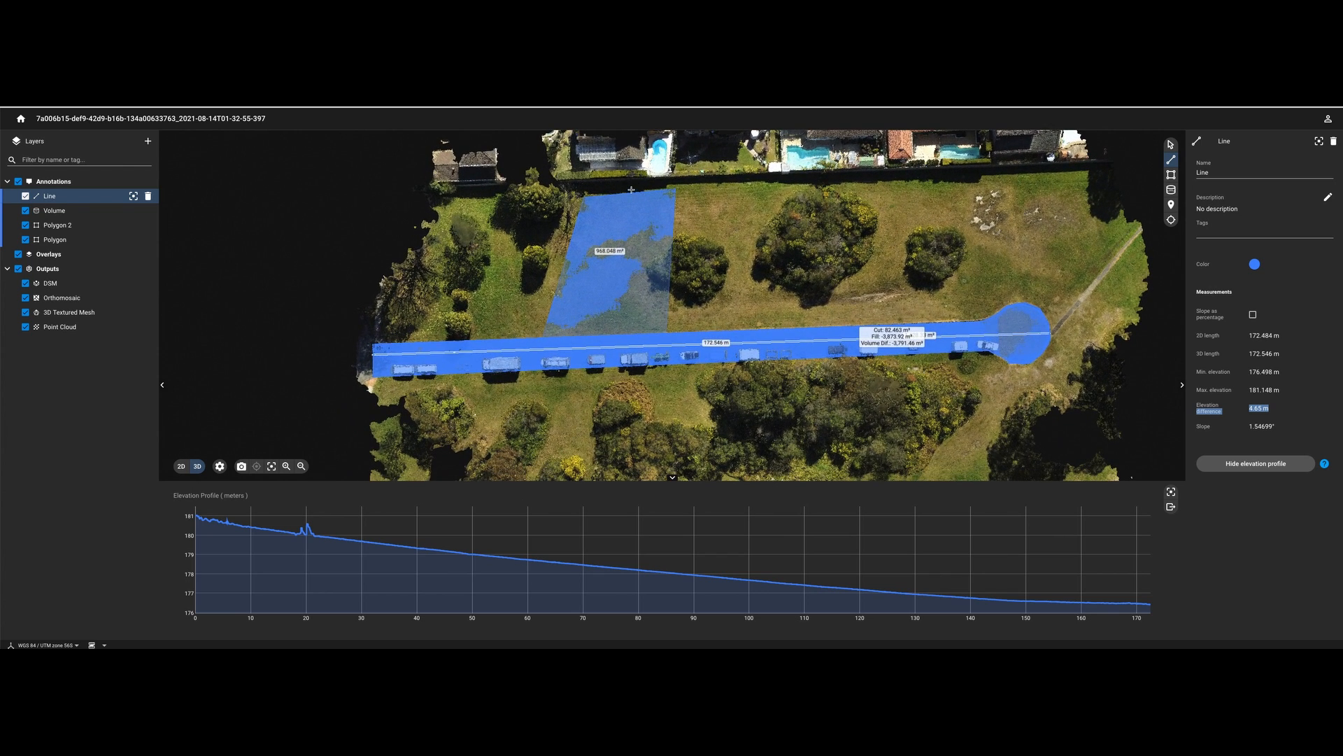
left_click(739, 182)
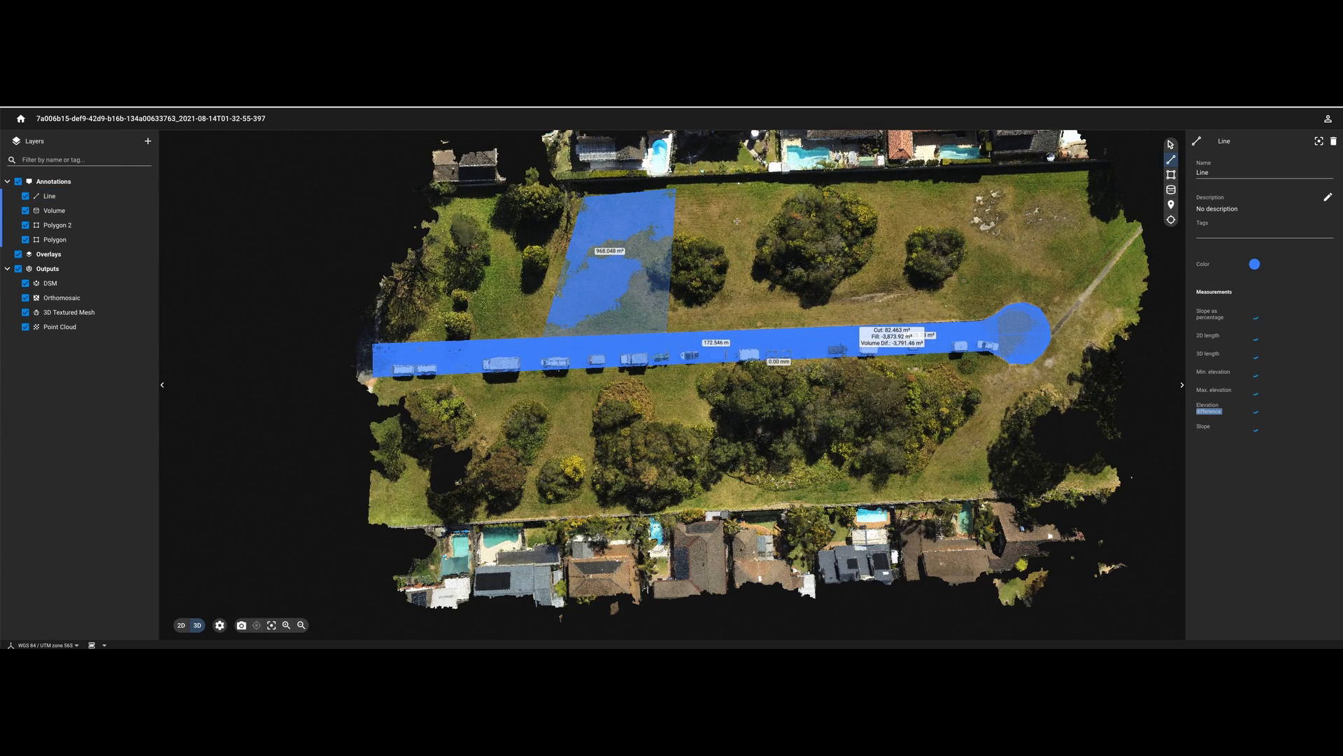
left_click(745, 329)
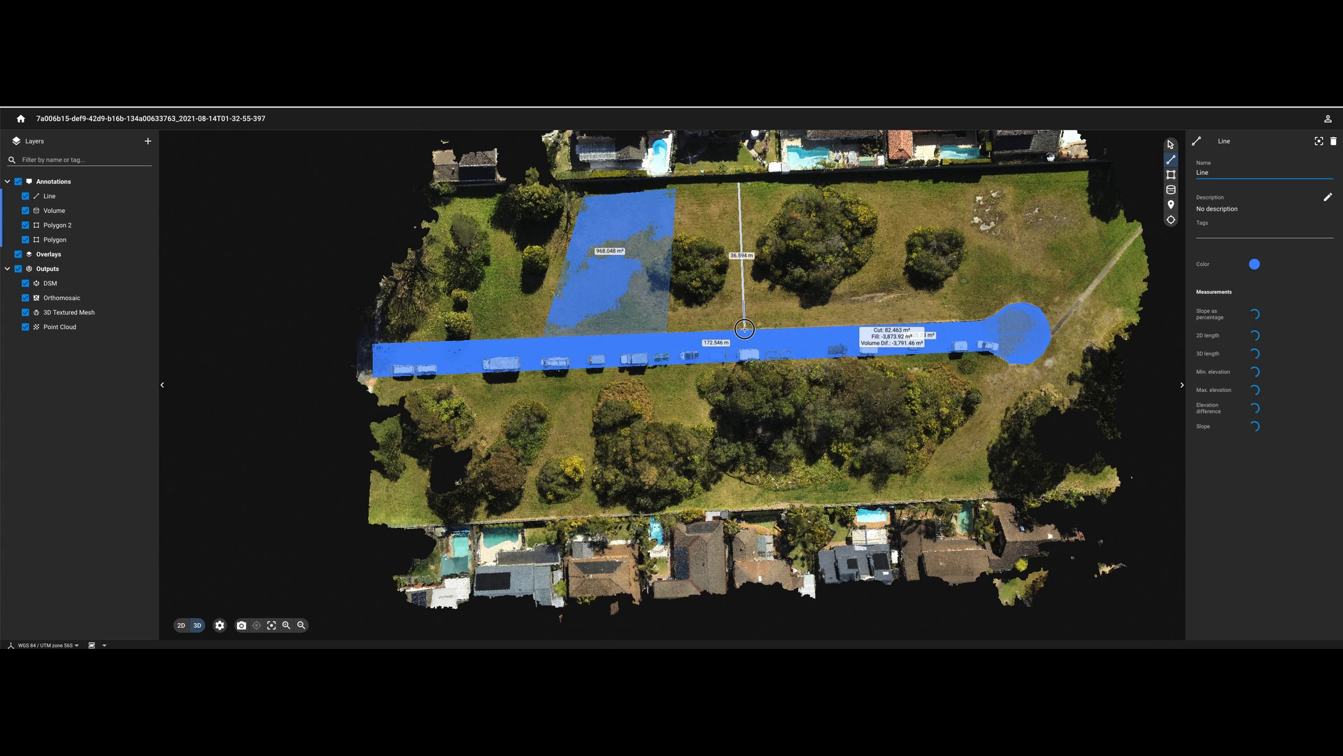
left_click(1264, 464)
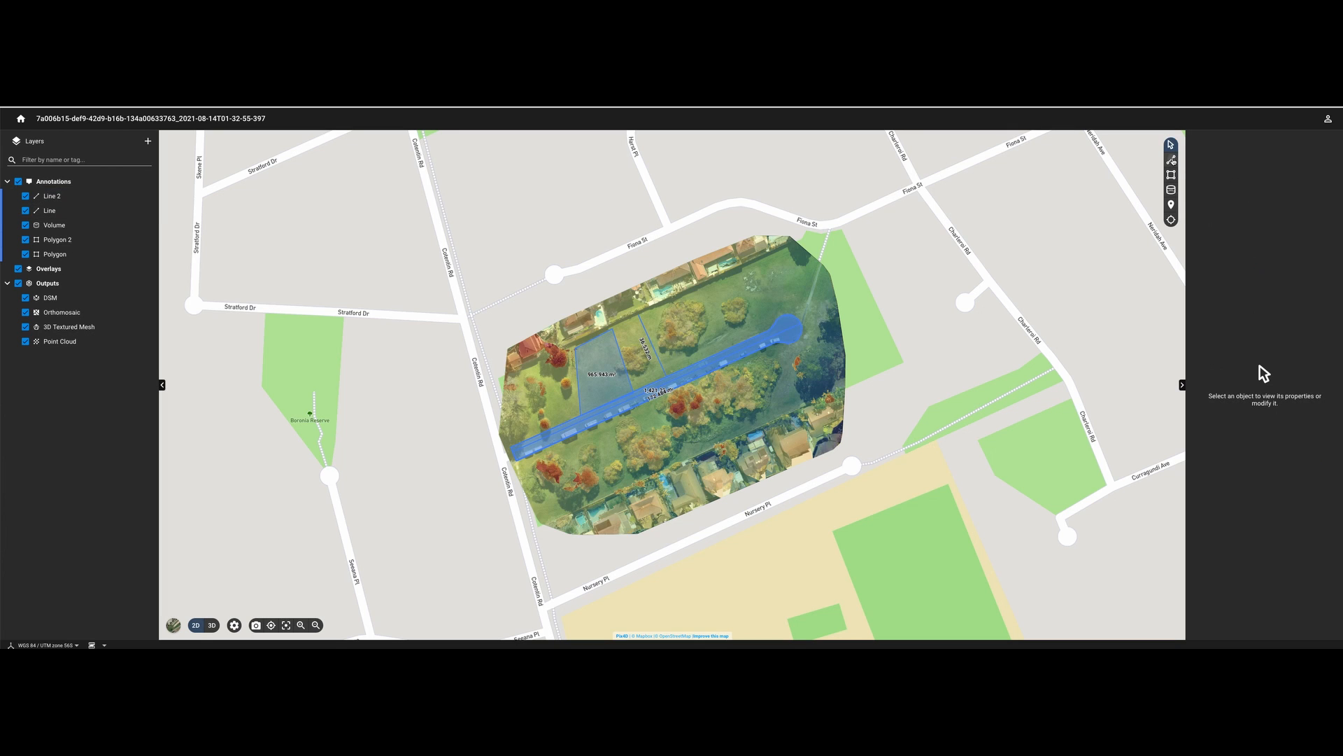
- On the 2D map, draw the 164.19 m Line 3 along the corridor and generate its elevation profile
left_click(1171, 160)
left_click(516, 458)
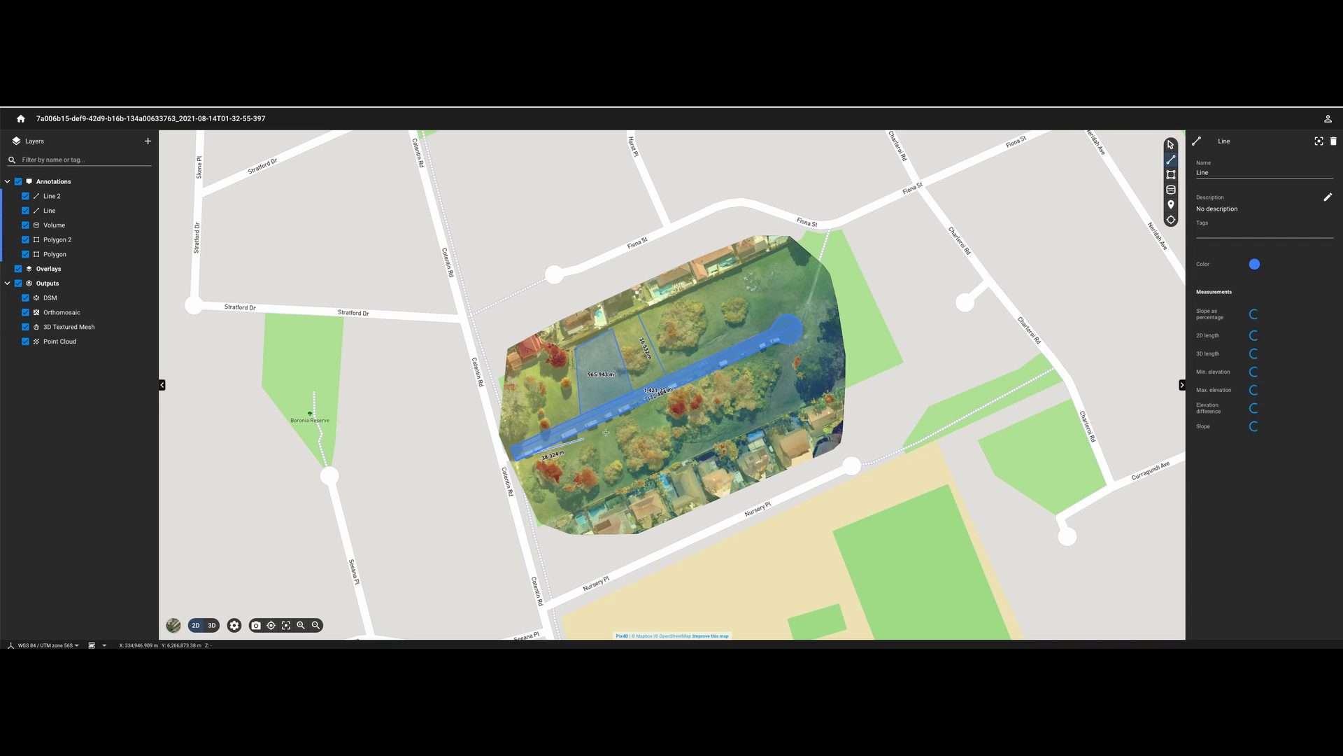
double_click(789, 335)
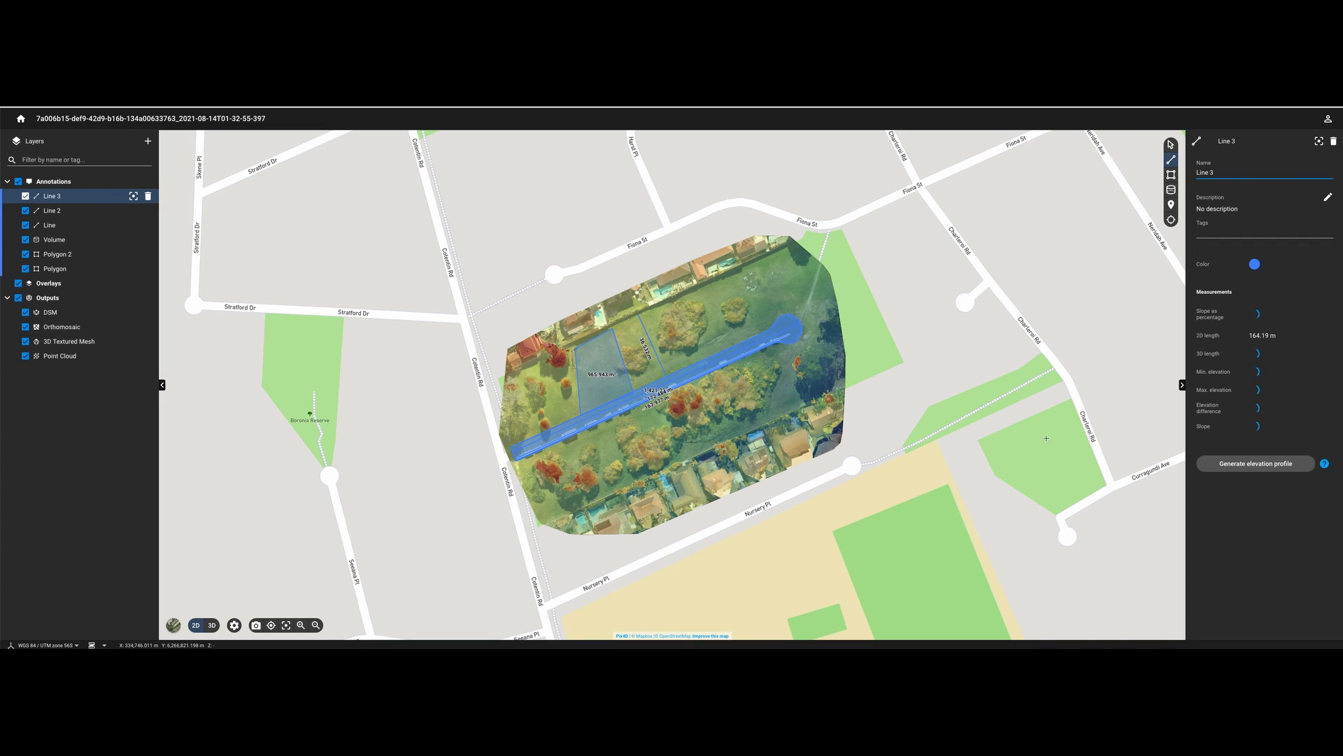
left_click(1254, 464)
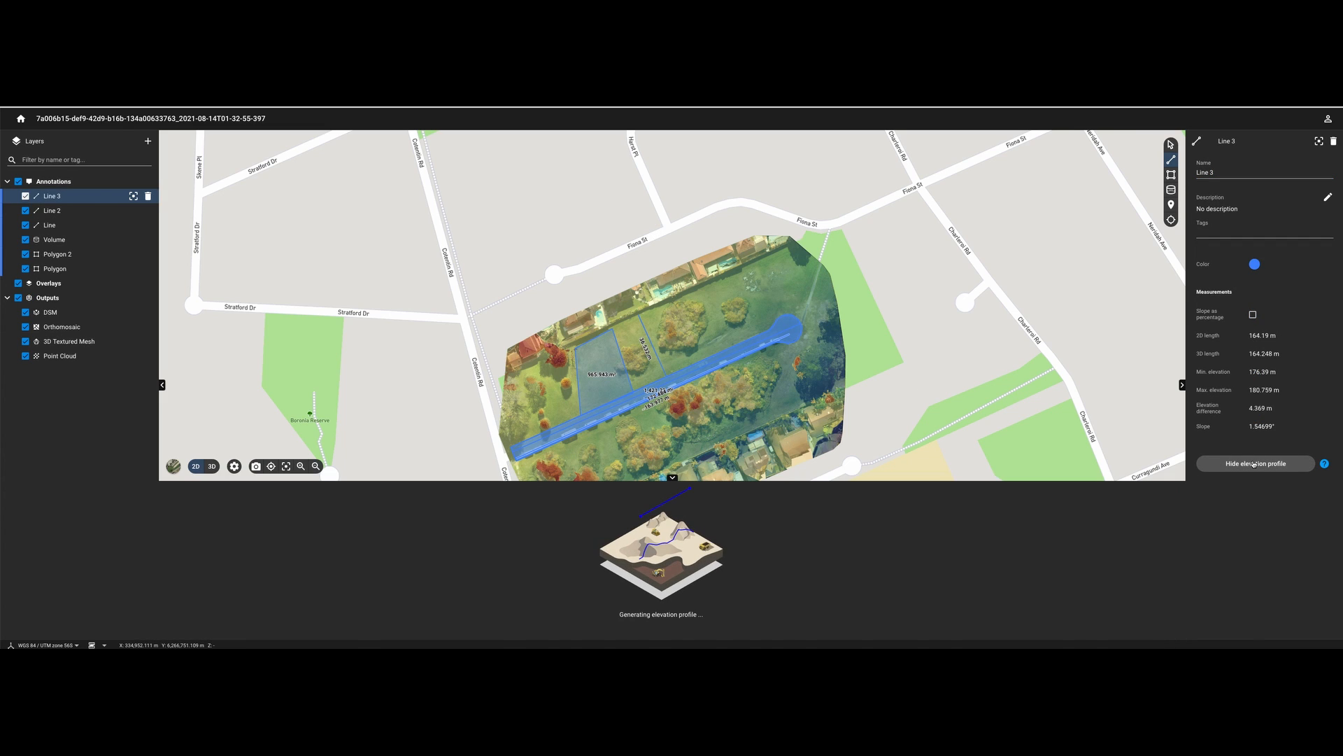
scroll(632, 405, "up", 4)
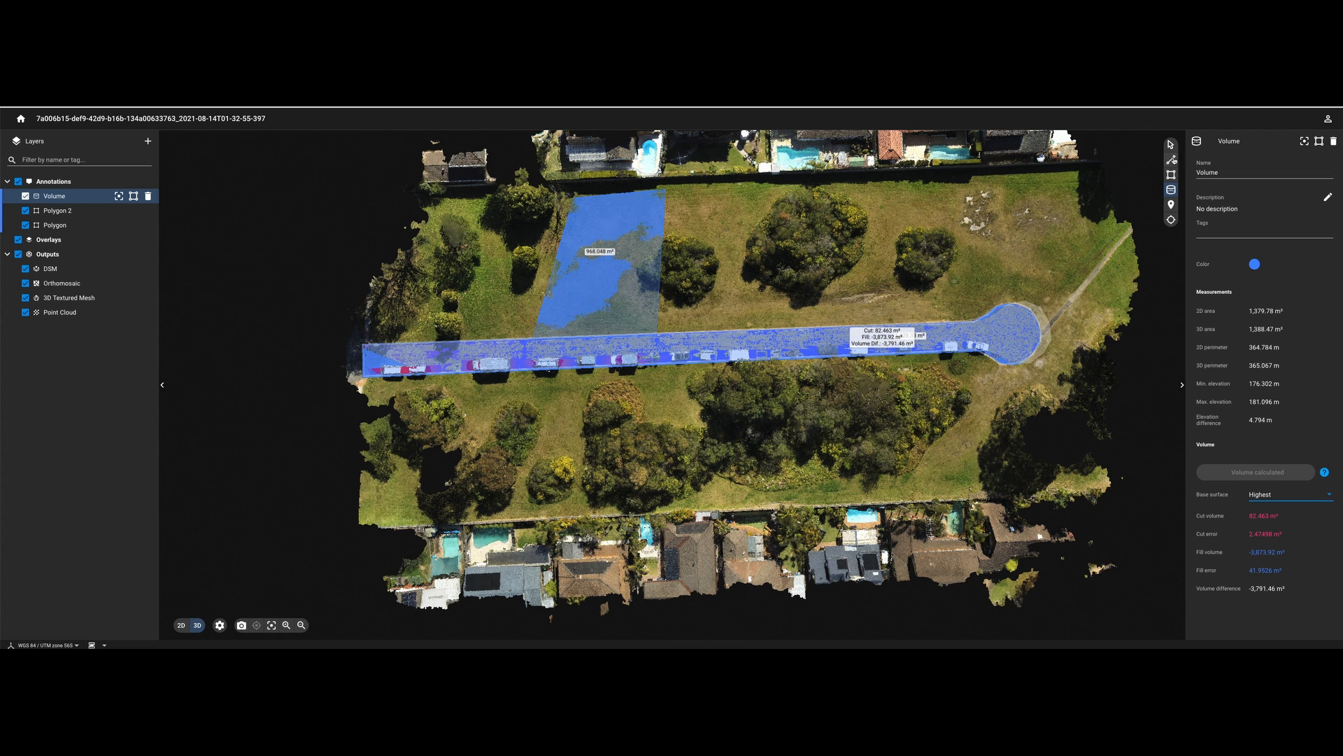
- Measure a 172.546 m line along the full corridor and select its elevation difference reading
left_click(1172, 160)
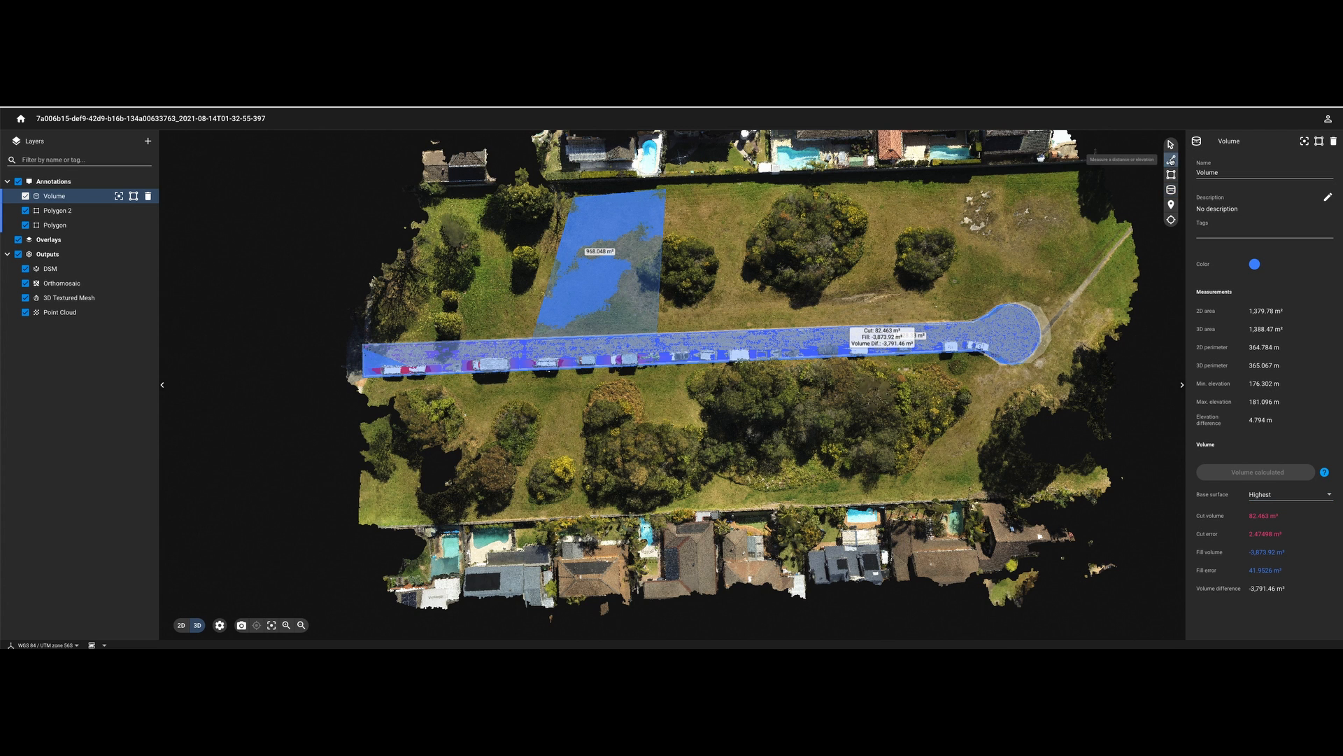
left_click(362, 355)
double_click(1040, 335)
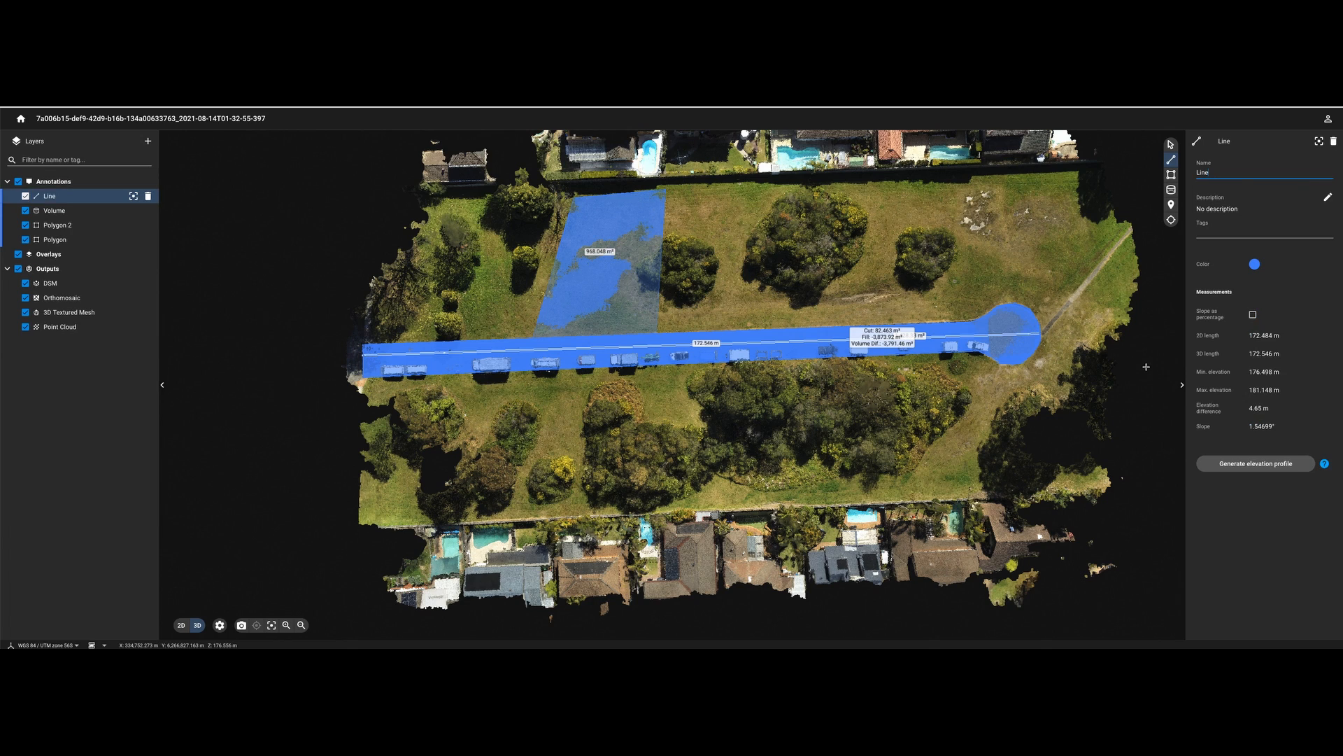
left_click_drag(1196, 411, 1269, 409)
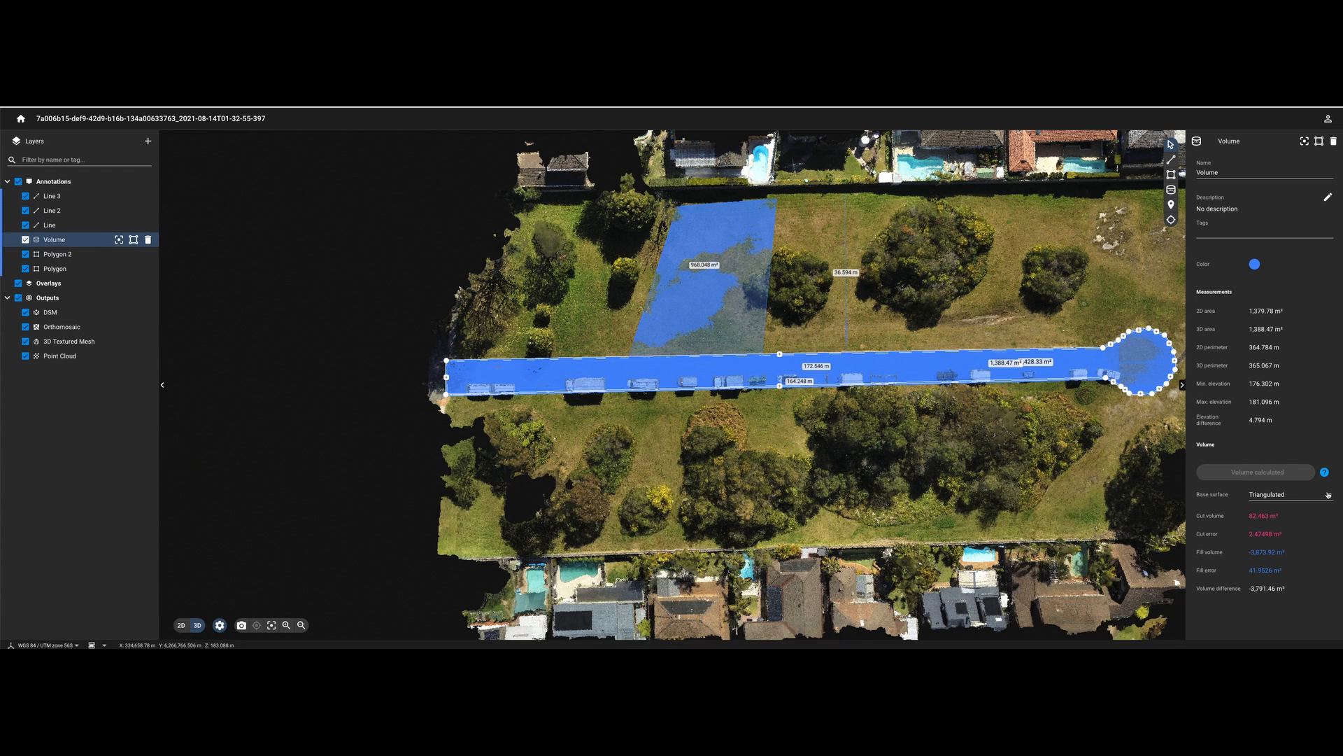
- Set the volume's base surface to Custom with a 178 m elevation, giving 494.378 m³
left_click(1328, 495)
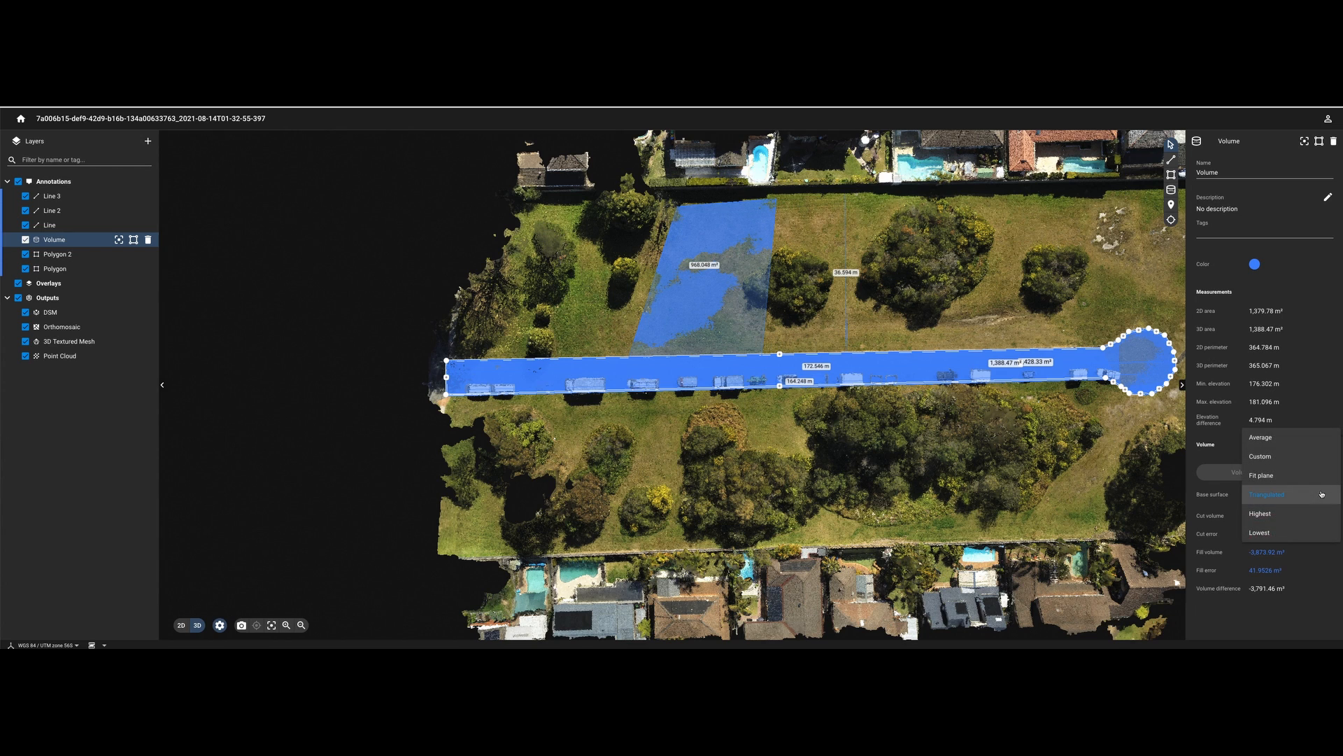
left_click(1270, 458)
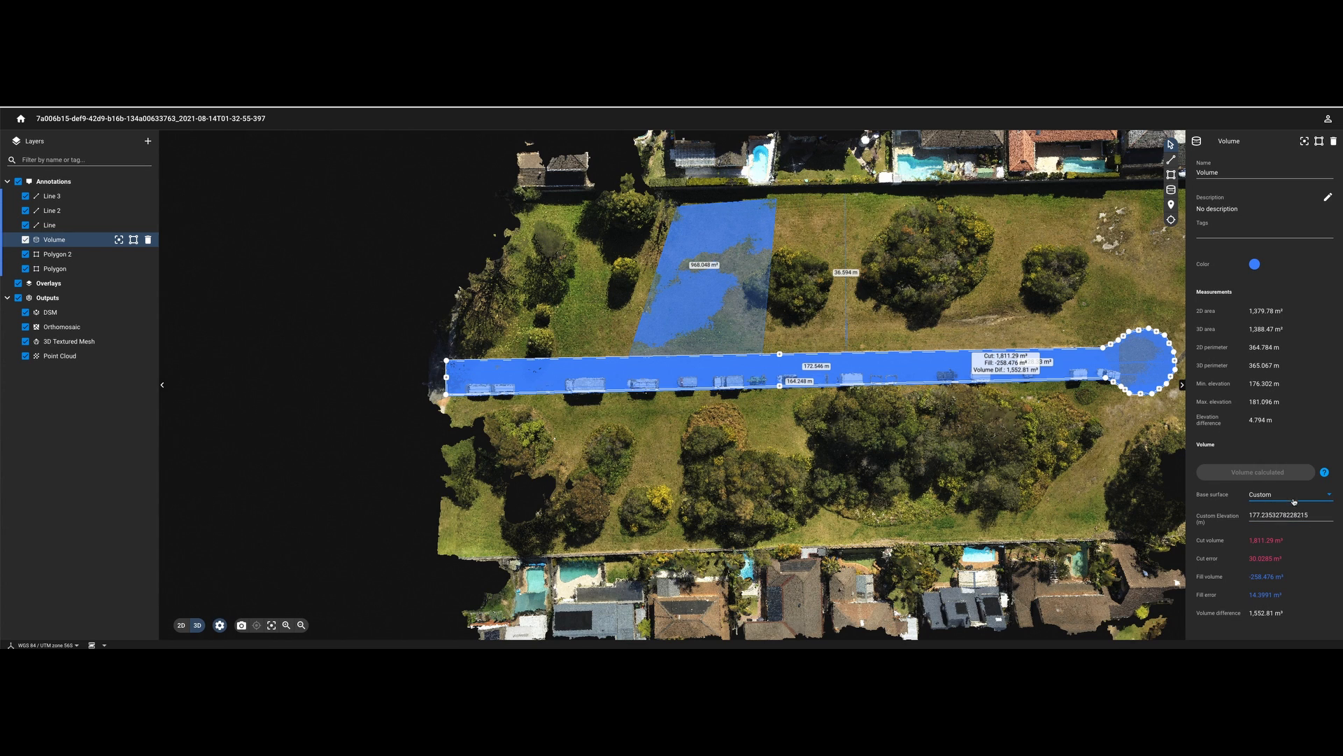
double_click(1254, 517)
type("178")
key("Return")
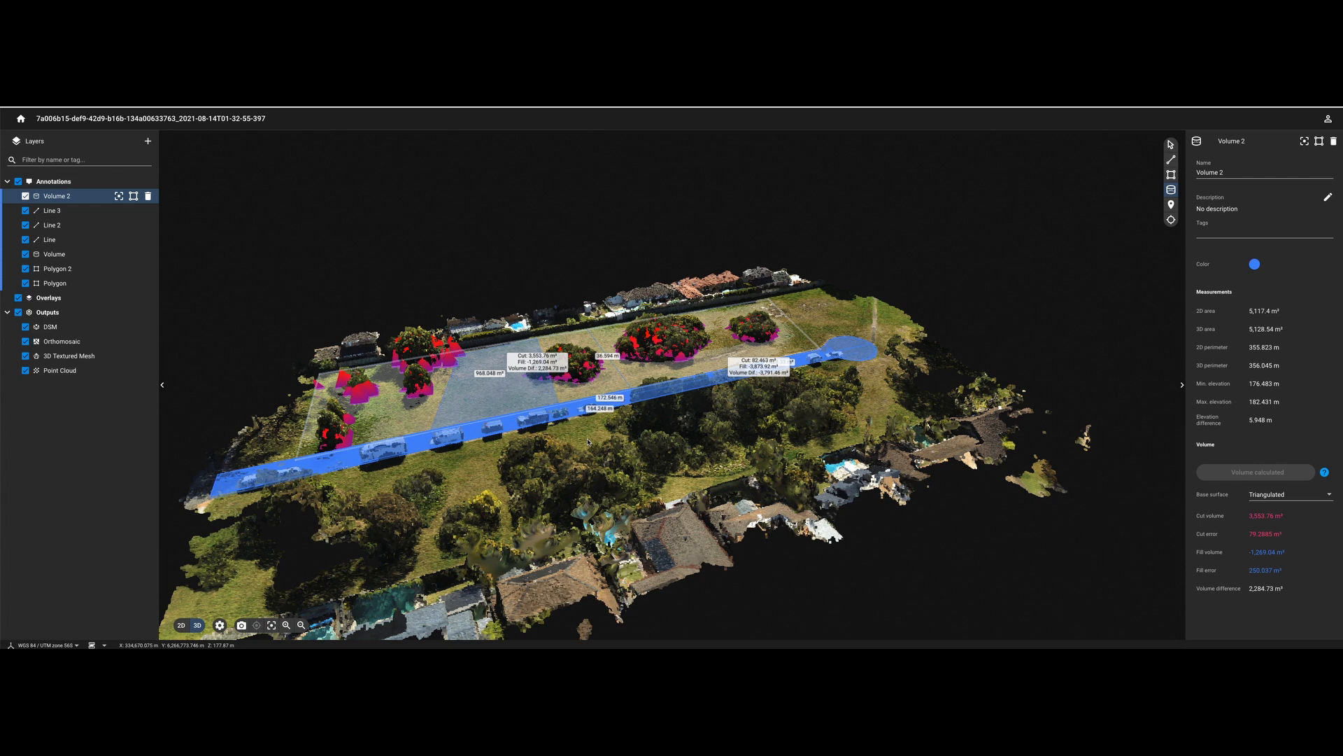
- Change Volume 2's base surface to Lowest, then to Fit plane
left_click(1280, 494)
left_click(1280, 532)
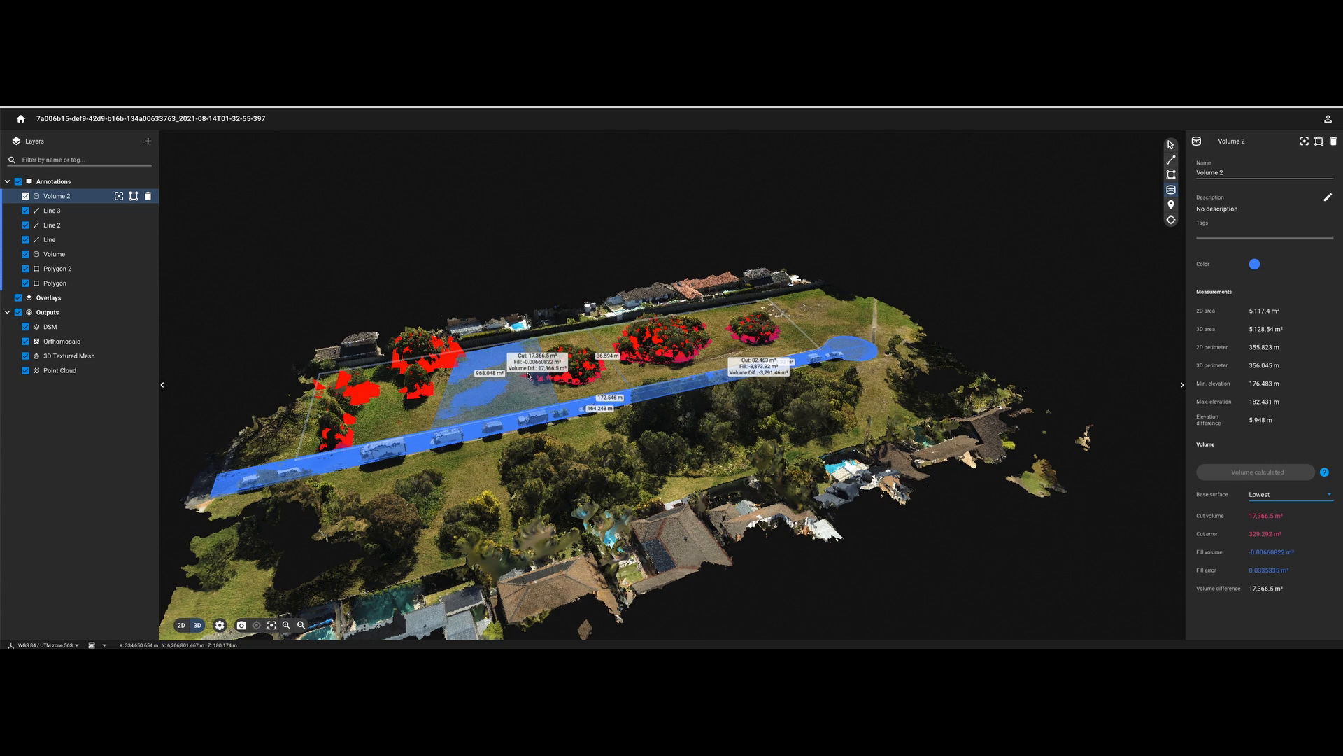
left_click(1294, 500)
left_click(1273, 451)
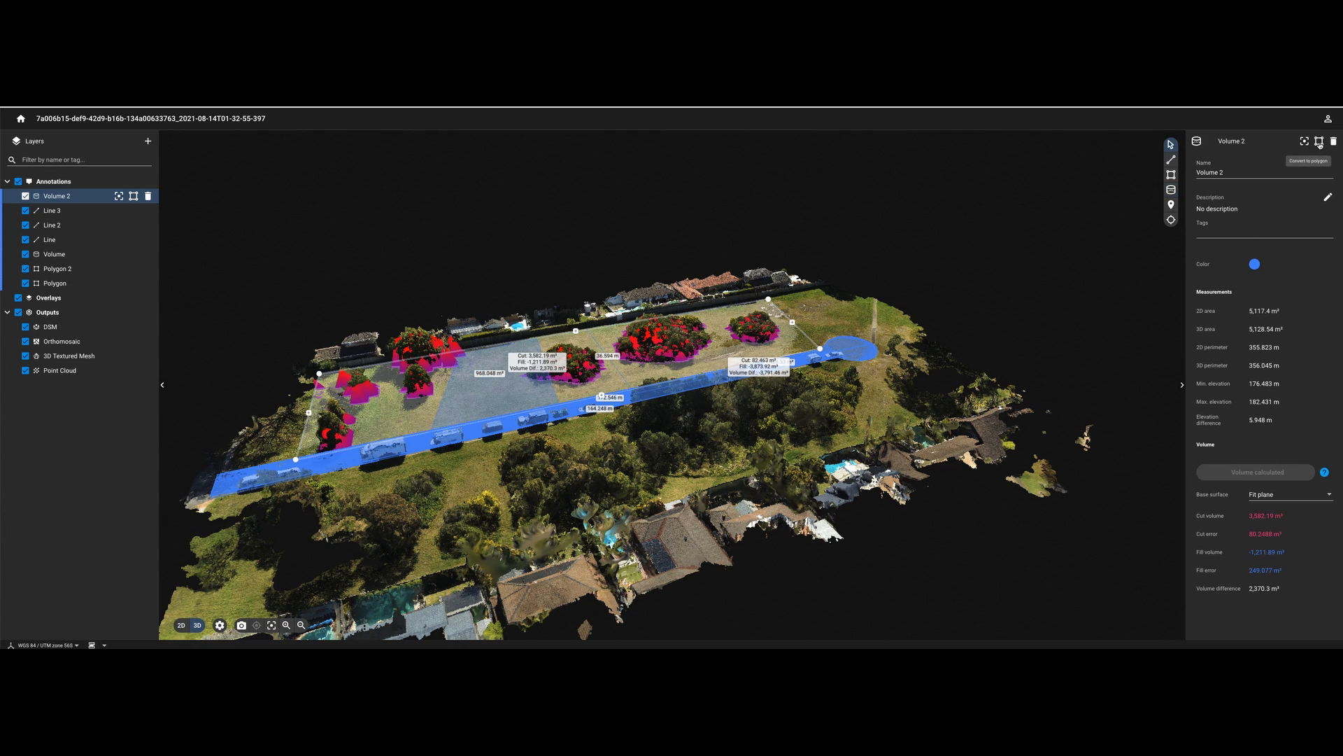
- Make Volume 2 magenta and pull out a new corner on its outline
left_click(1256, 269)
left_click(1271, 283)
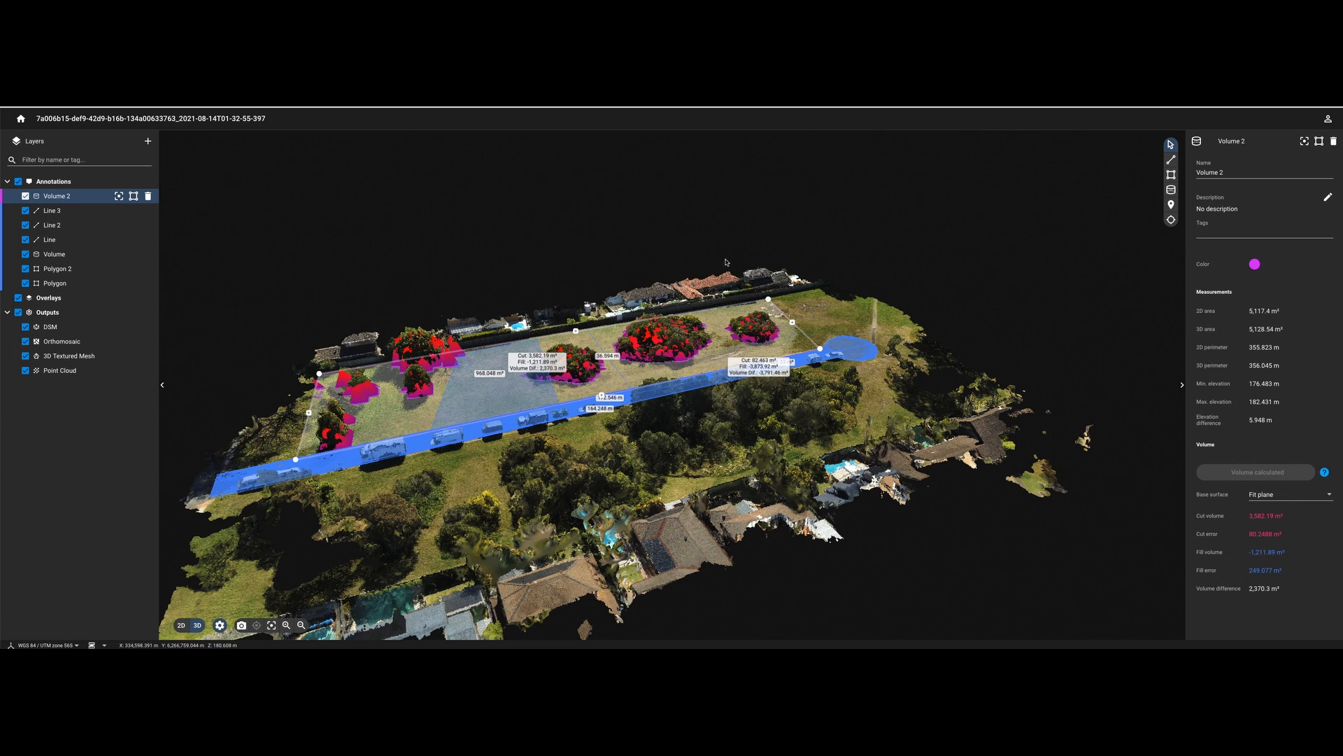
left_click_drag(792, 322, 837, 333)
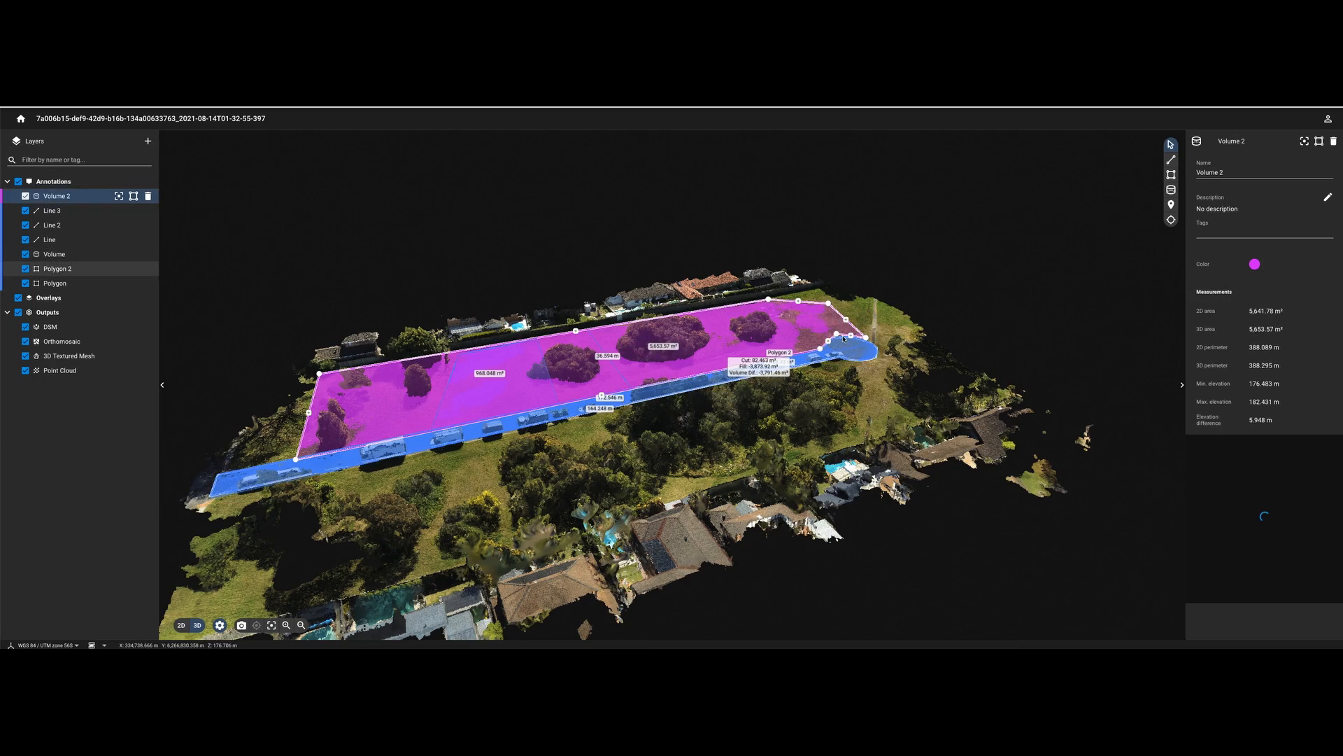
- Zoom in and move Volume 2's corner and a new vertex onto the corridor's edge
scroll(837, 333, "up", 5)
scroll(840, 342, "up", 5)
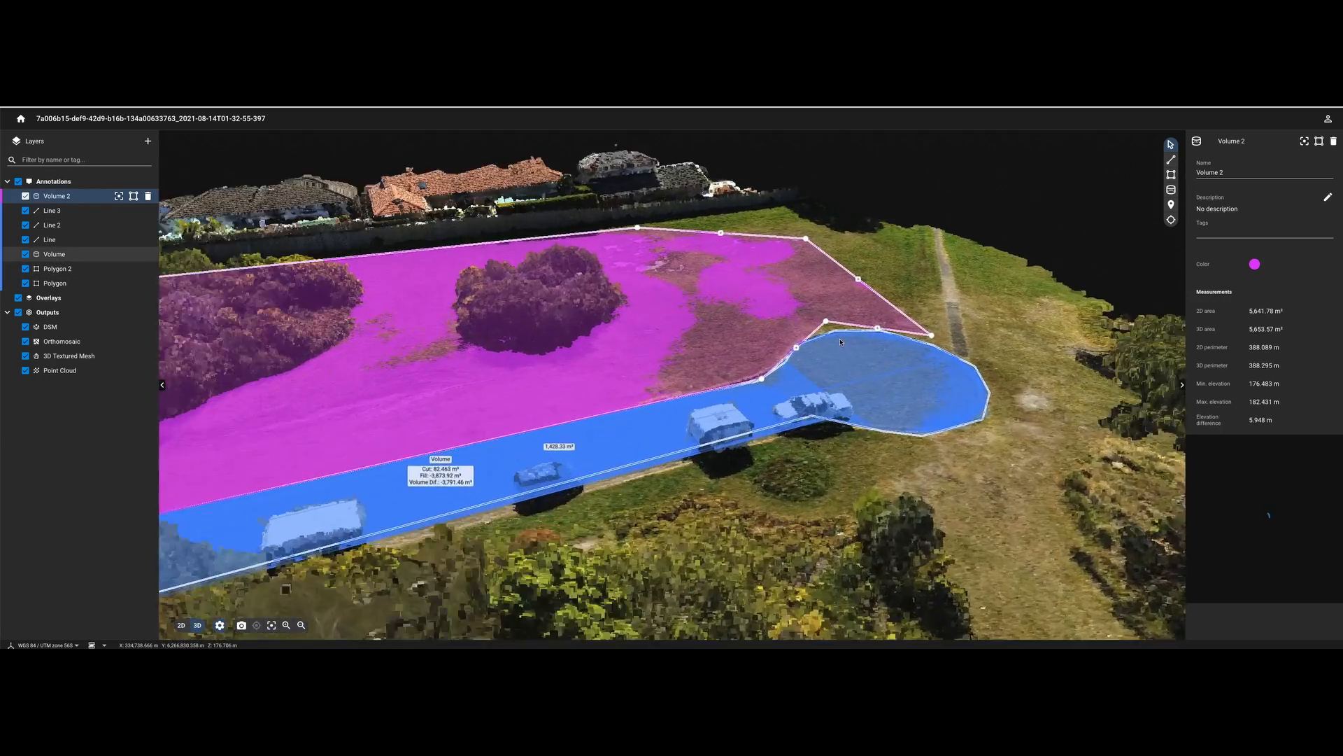
left_click_drag(823, 316, 826, 330)
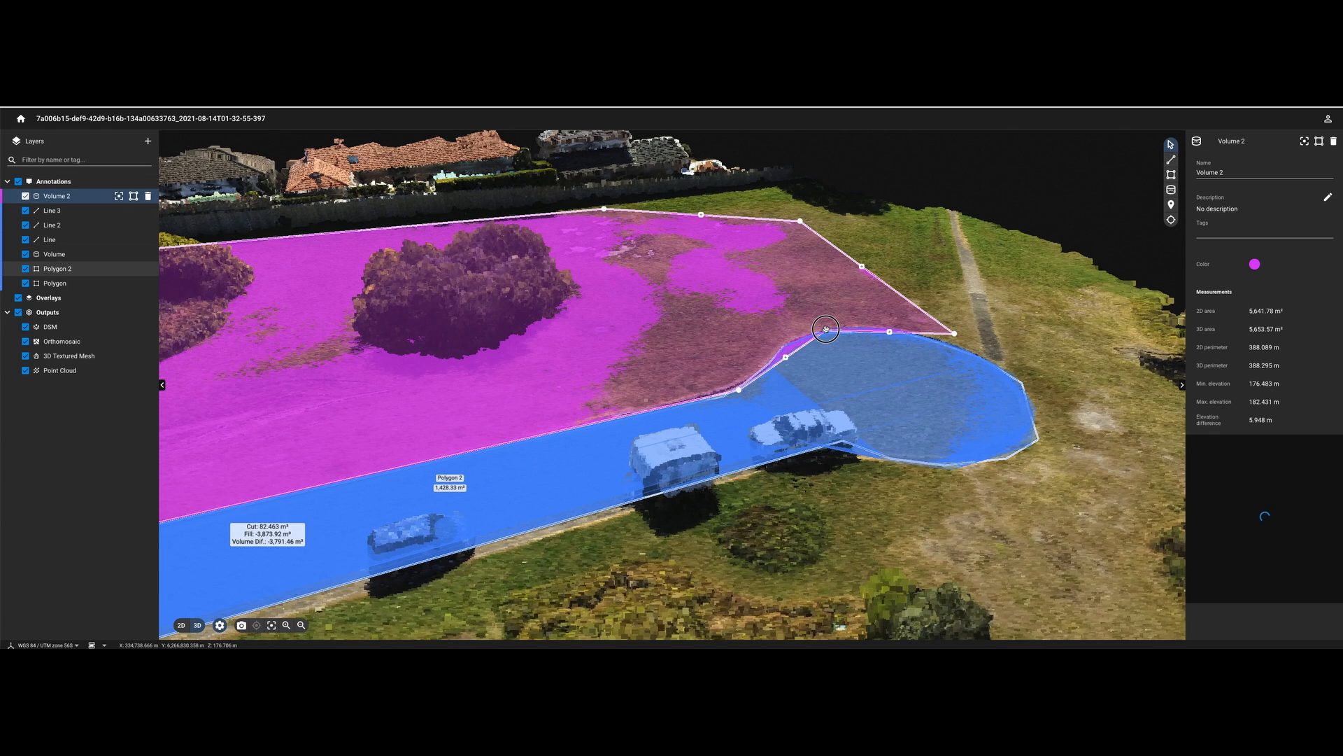
left_click(785, 357)
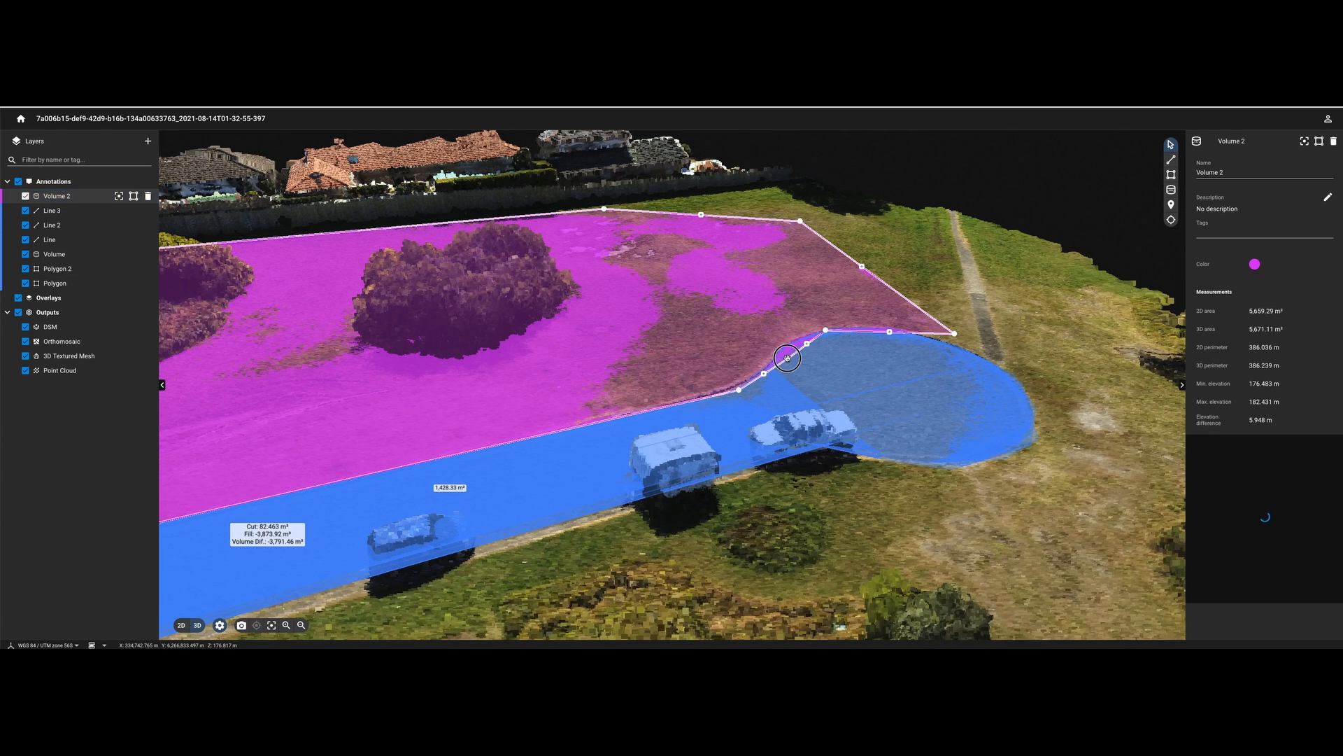
left_click_drag(786, 349, 786, 343)
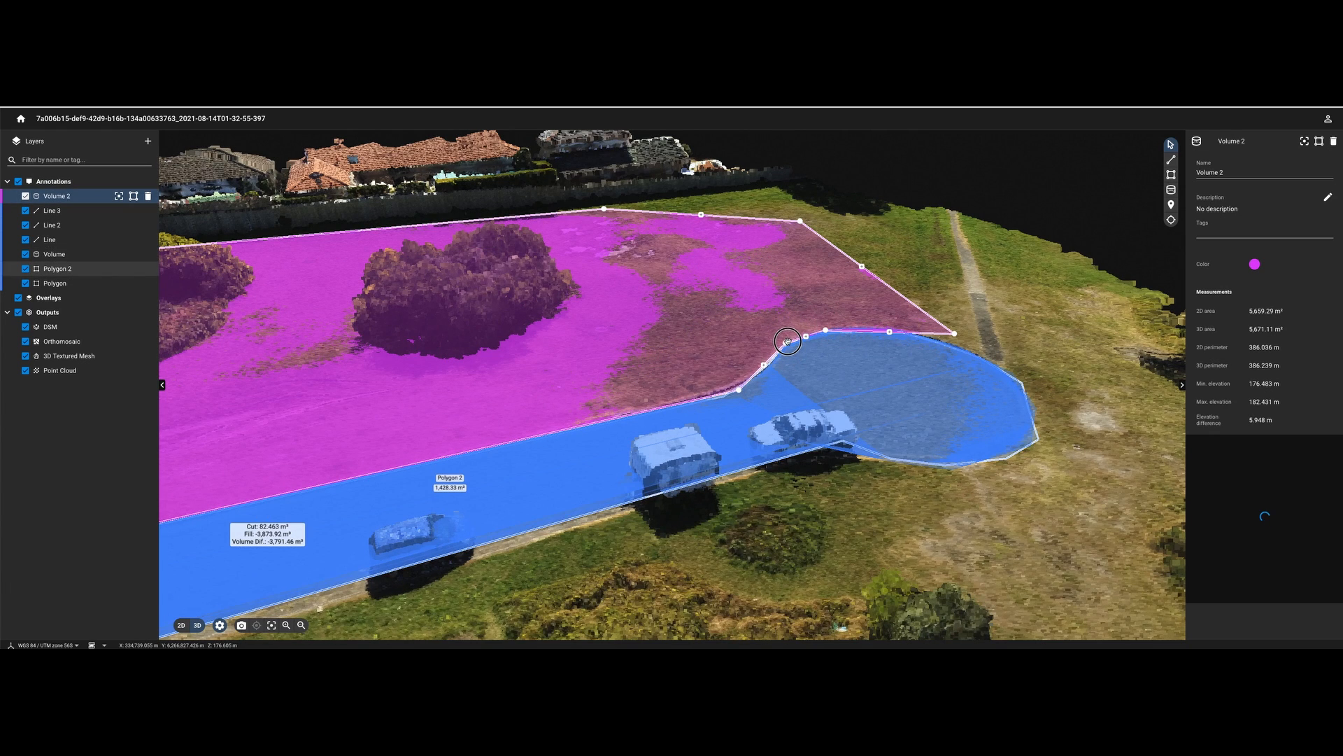
- Add vertices and shift the right corner so Volume 2 hugs Polygon 2's rounded end
left_click(889, 331)
left_click_drag(889, 332, 955, 345)
left_click(939, 344)
left_click(917, 318)
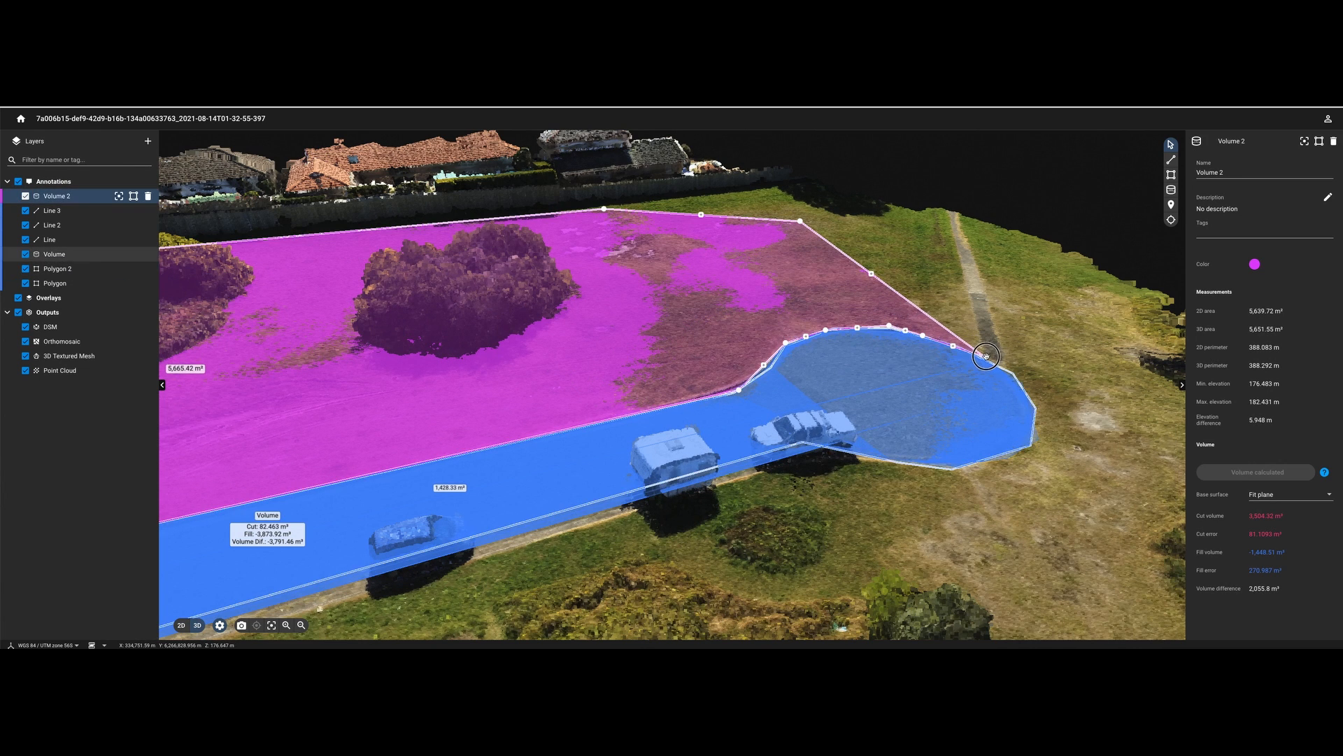
left_click_drag(955, 344, 988, 357)
left_click(938, 342)
left_click_drag(938, 342, 927, 336)
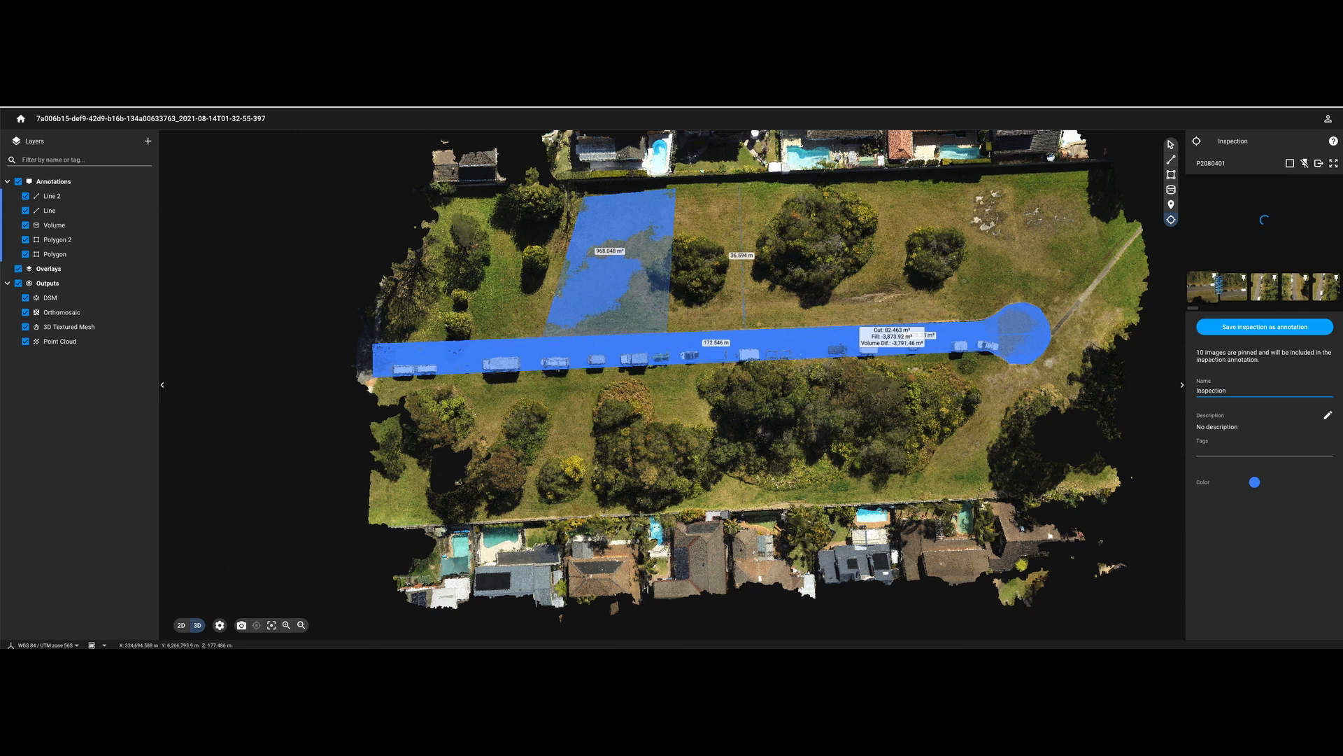
- Zoom and pan the inspection photo across both trailers to the right trailer's wheel
scroll(1253, 227, "down", 3)
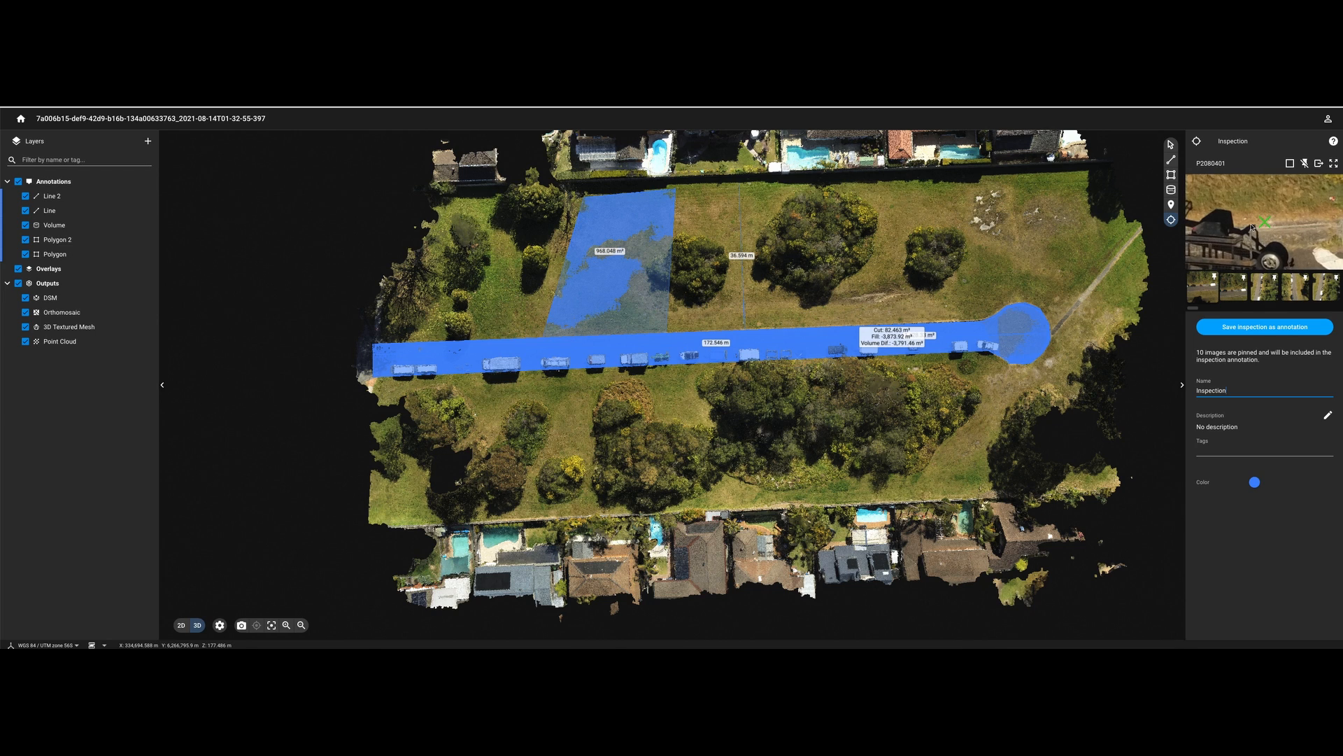
scroll(1291, 229, "up", 3)
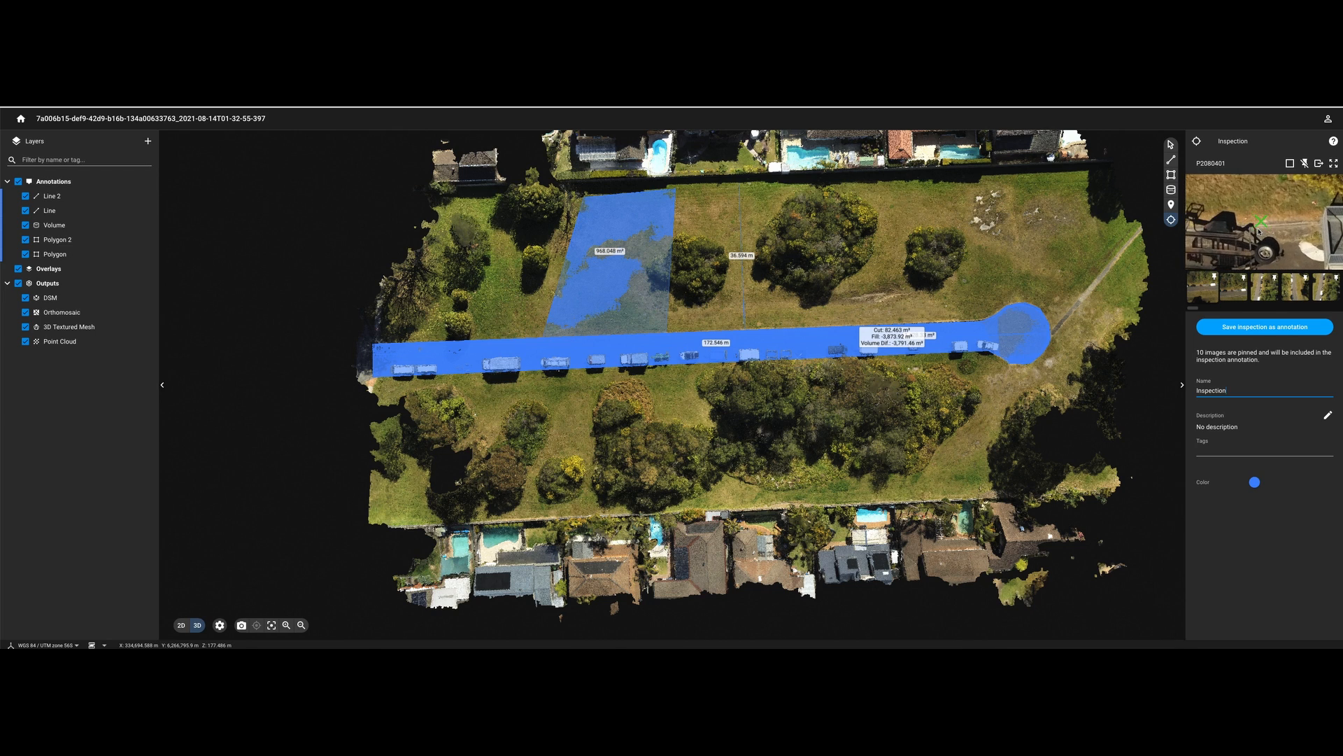
scroll(1303, 253, "down", 1)
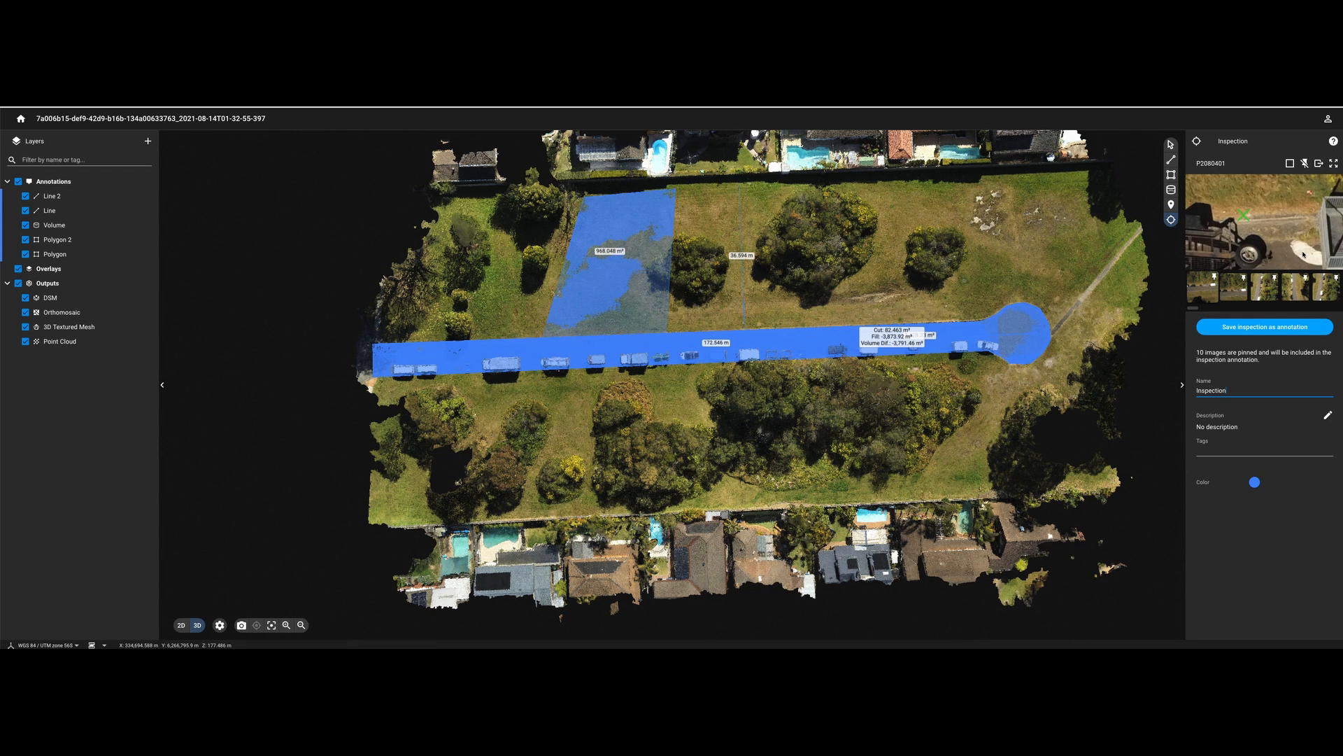
left_click_drag(1302, 247, 1193, 220)
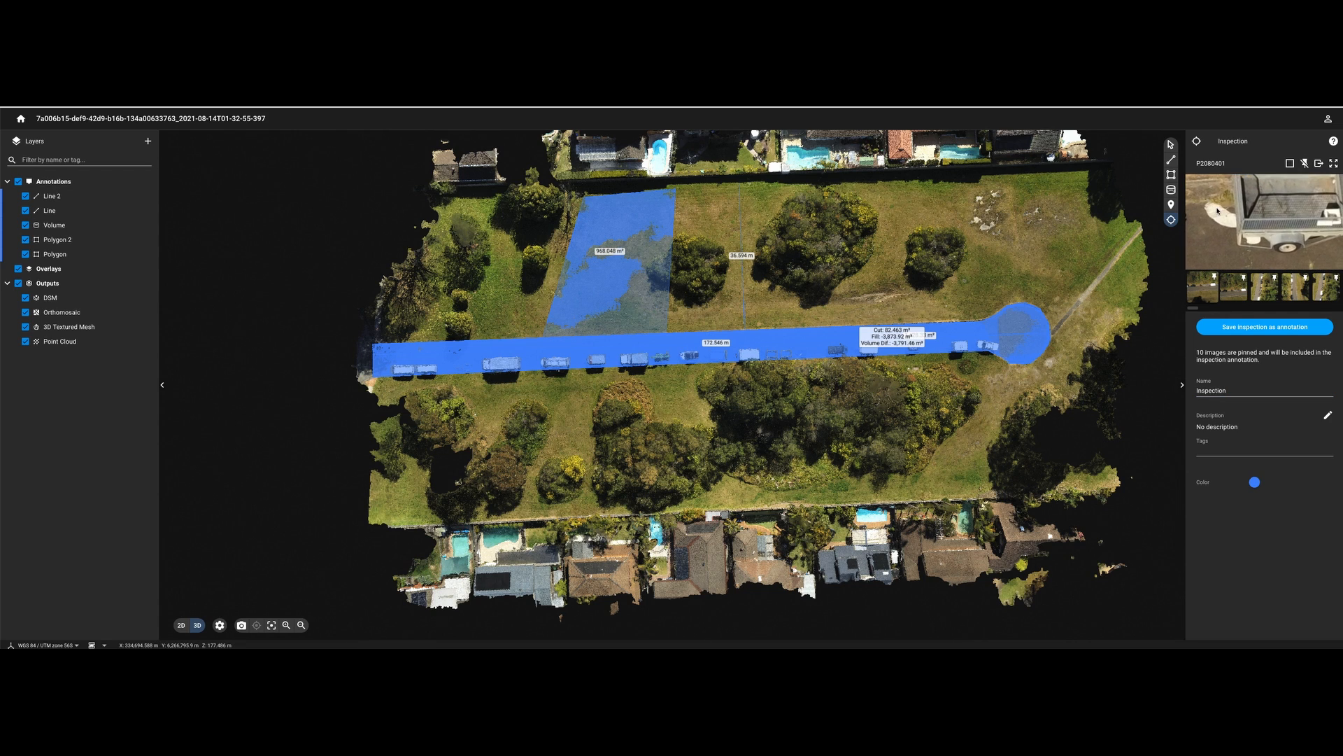
left_click_drag(1319, 220, 1210, 187)
left_click_drag(1288, 233, 1234, 221)
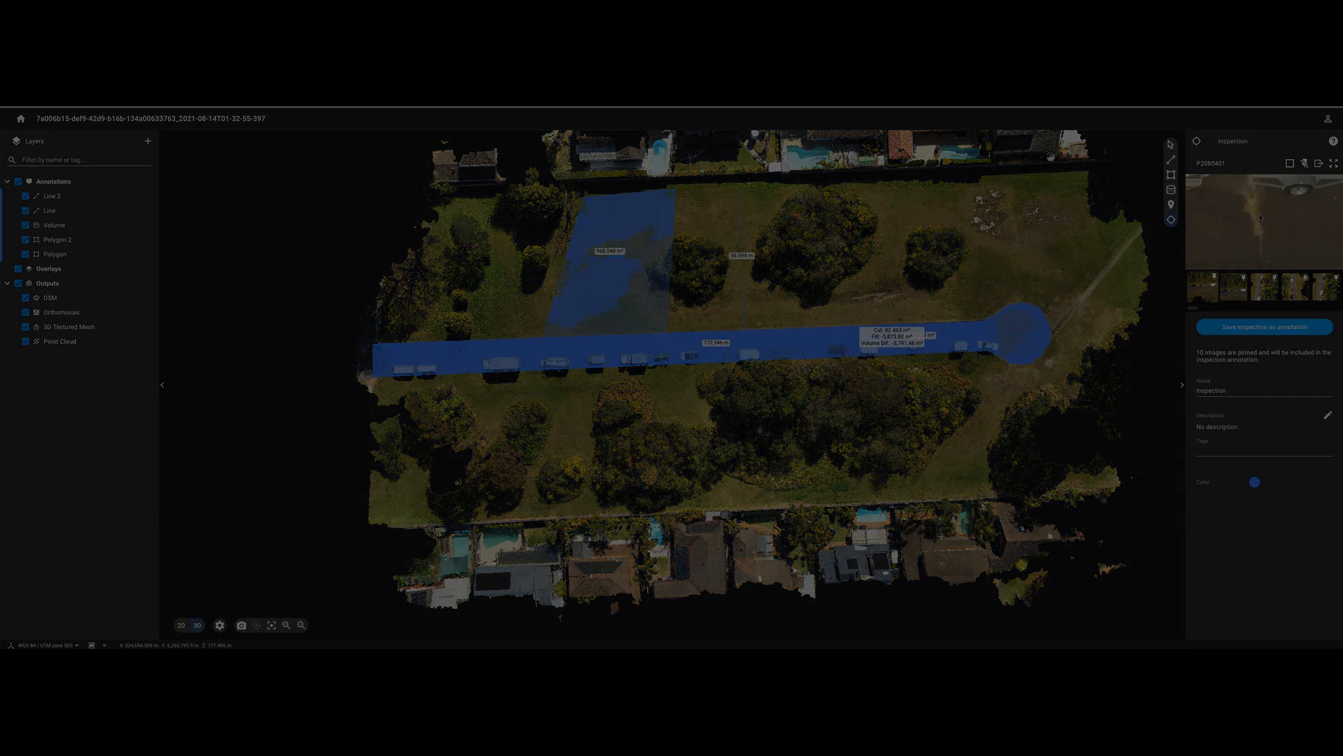